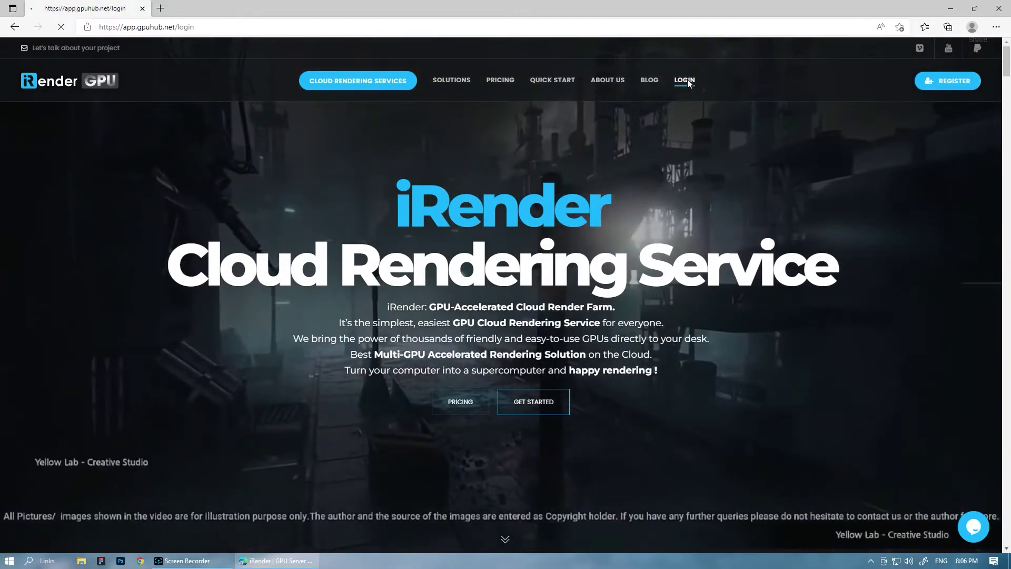
# - Open Login on irendering.net and enter the account username, then the password
pyautogui.click(685, 80)
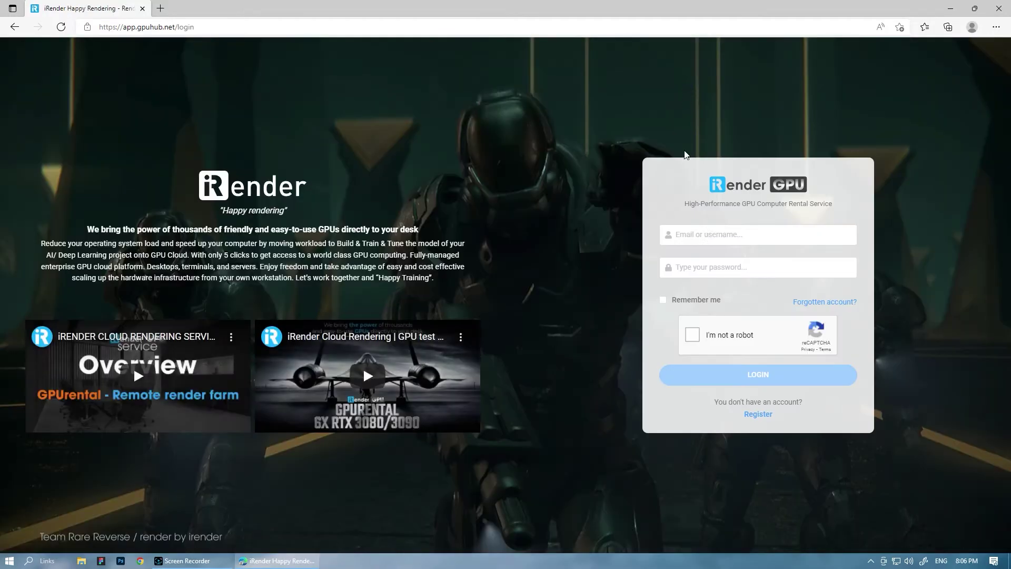
pyautogui.click(709, 235)
pyautogui.write('keid')
pyautogui.press('Tab')
pyautogui.write('***')
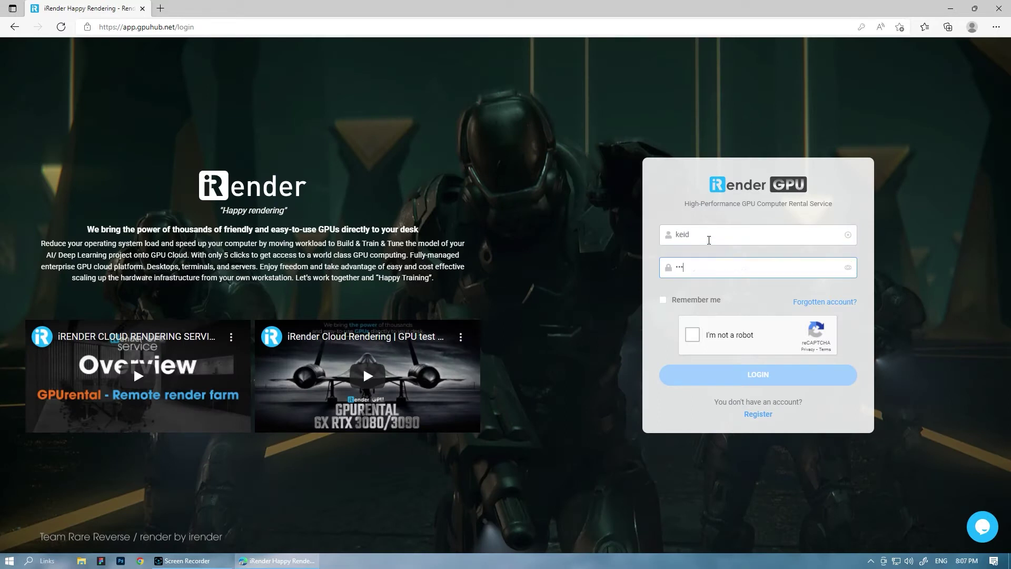
pyautogui.write('***')
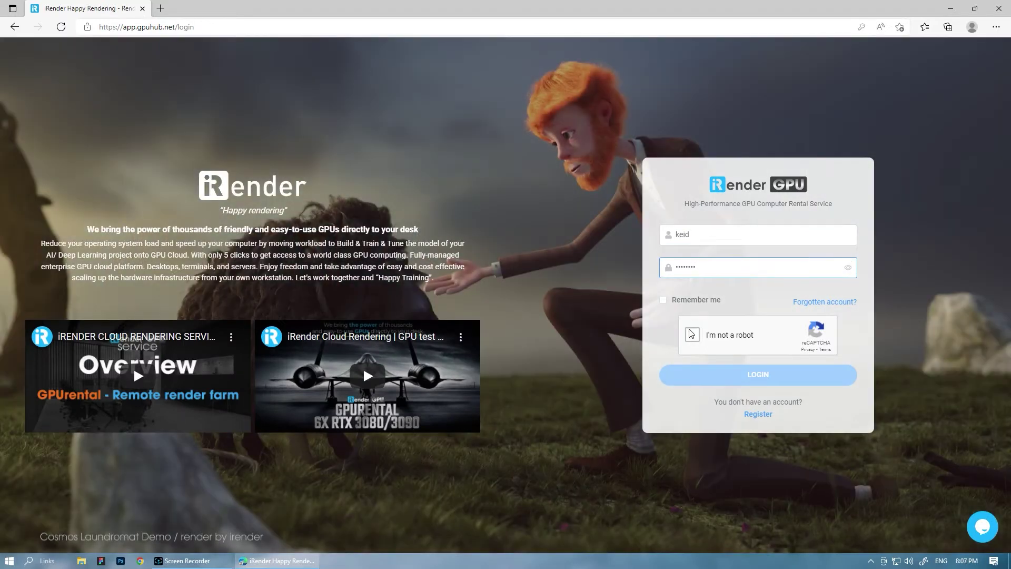
# - Pass the captcha and log in, then start and cancel the Windows GpuHub Sync download
pyautogui.click(692, 336)
pyautogui.click(758, 374)
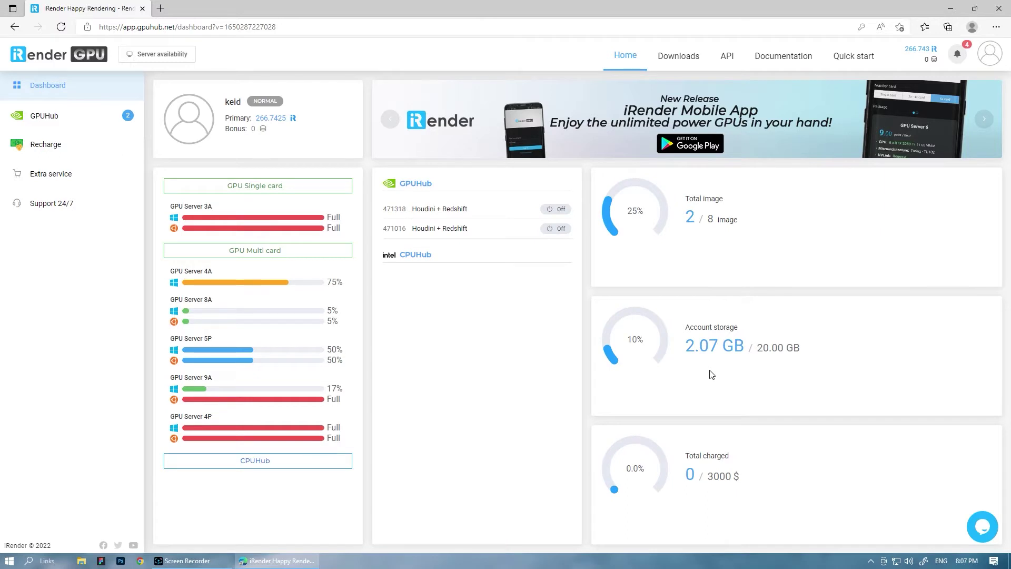
pyautogui.click(678, 56)
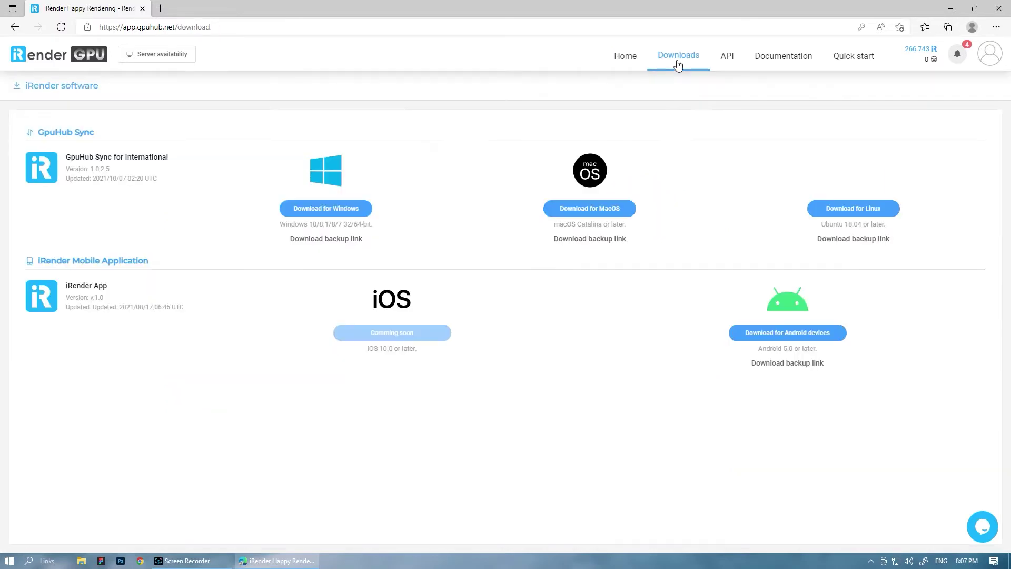
pyautogui.click(335, 211)
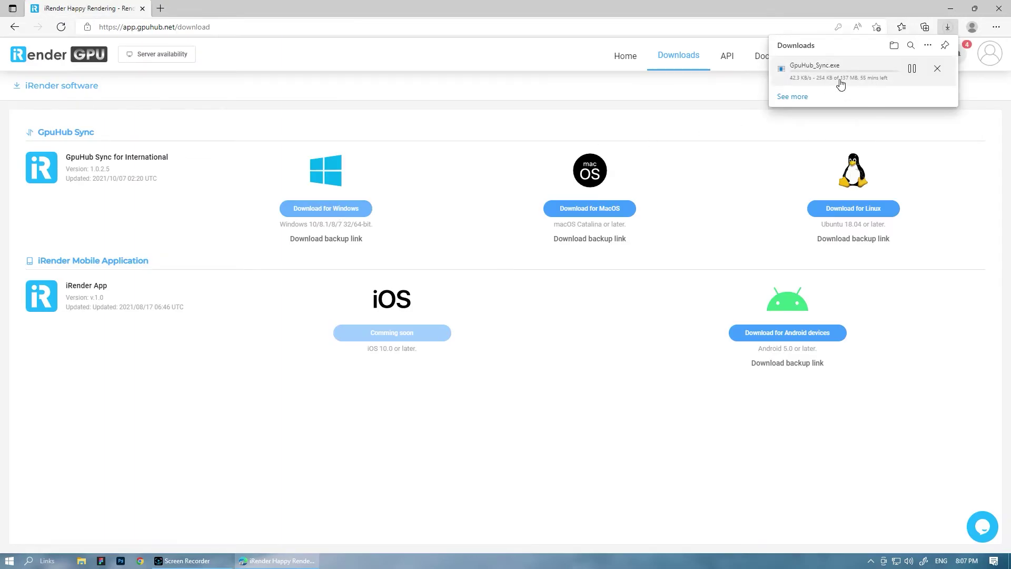
pyautogui.moveTo(838, 71)
pyautogui.click(936, 73)
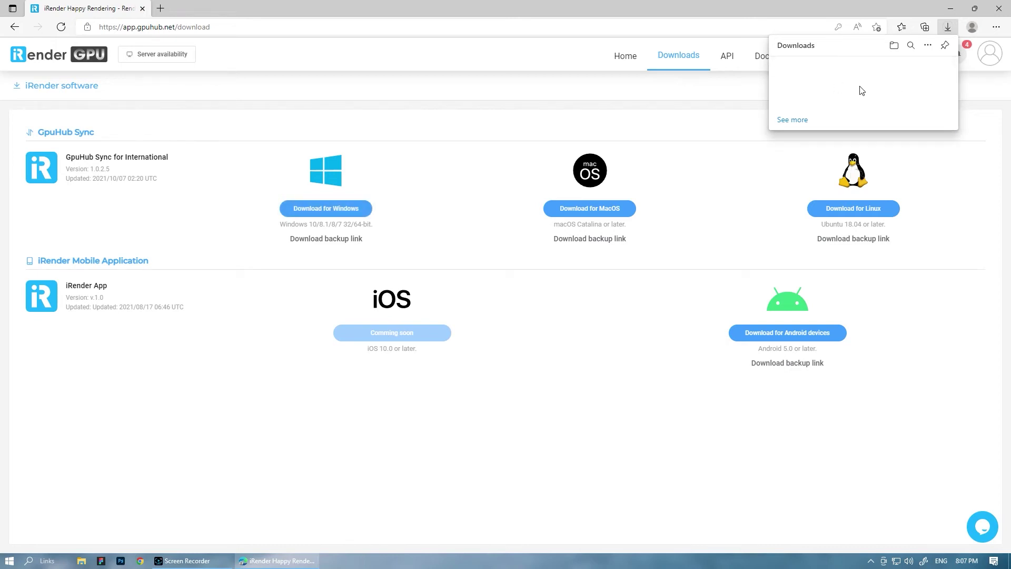
# - Search 'gpu' and launch the GPUhub Sync app
pyautogui.click(748, 4)
pyautogui.press('super')
pyautogui.write('gpu')
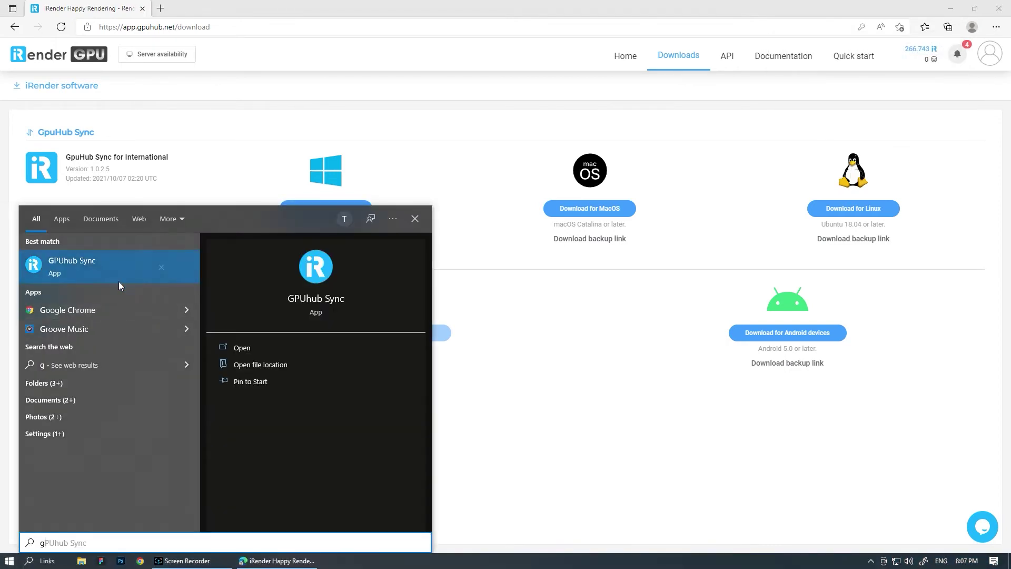
pyautogui.press('Return')
# - Sign in to GpuHub Sync and open the Your Storage (Z:) drive
pyautogui.click(656, 212)
pyautogui.write('keid')
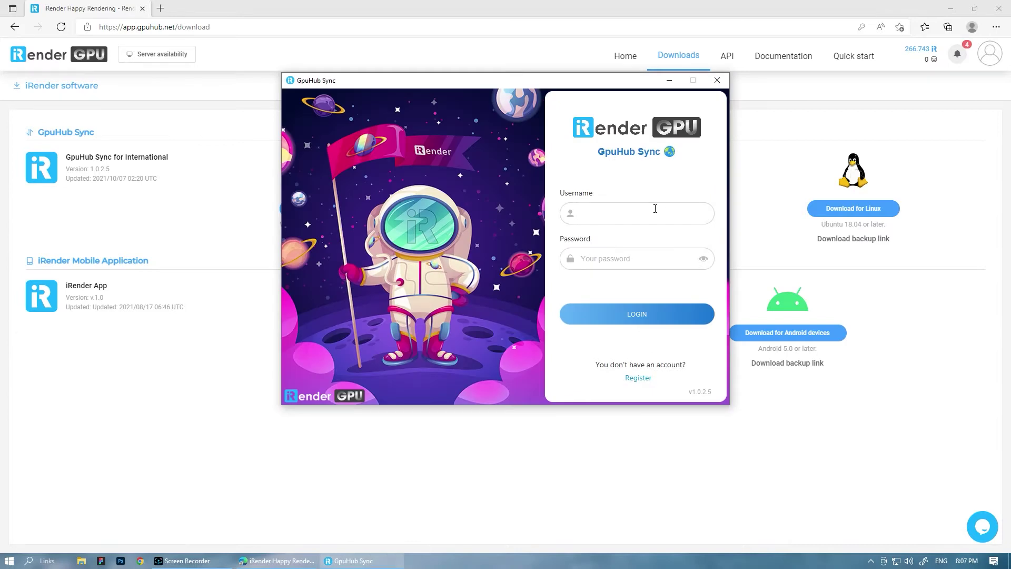
pyautogui.press('Tab')
pyautogui.write('*****')
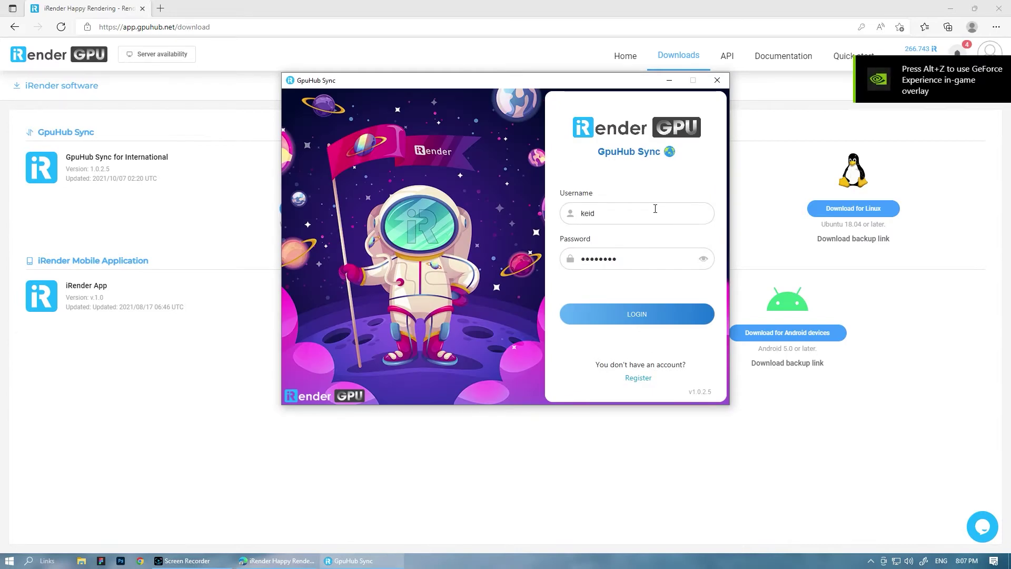
pyautogui.click(647, 315)
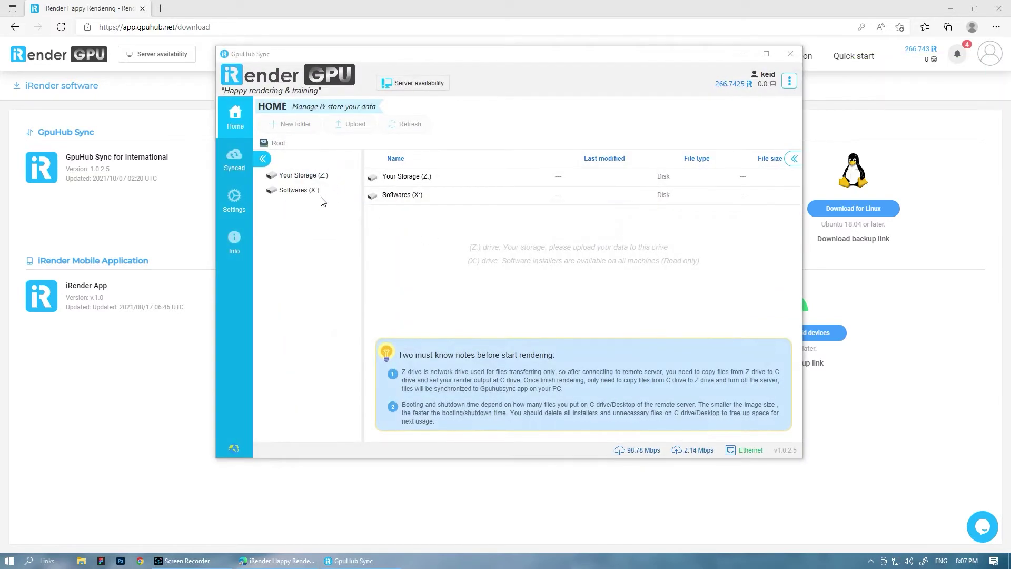
pyautogui.click(299, 175)
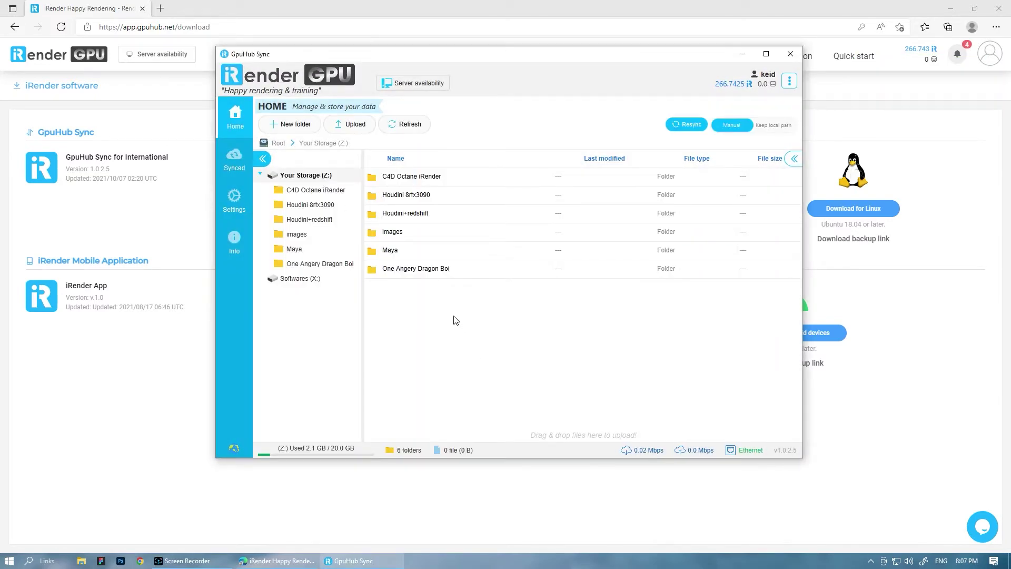
pyautogui.click(946, 14)
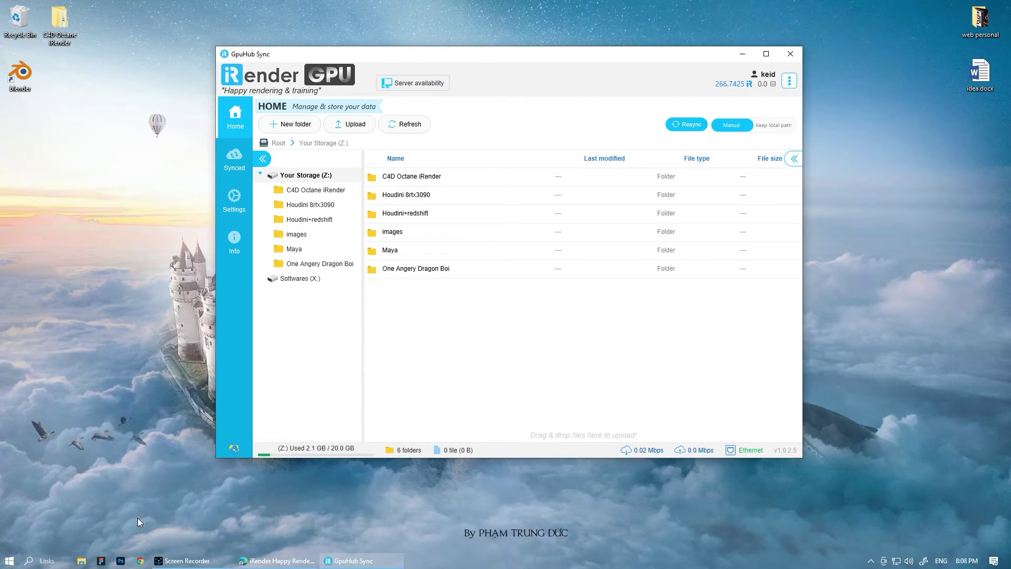
# - Browse File Explorer to the D:\3D\Blender folder containing Scene.blend
pyautogui.click(81, 561)
pyautogui.click(974, 7)
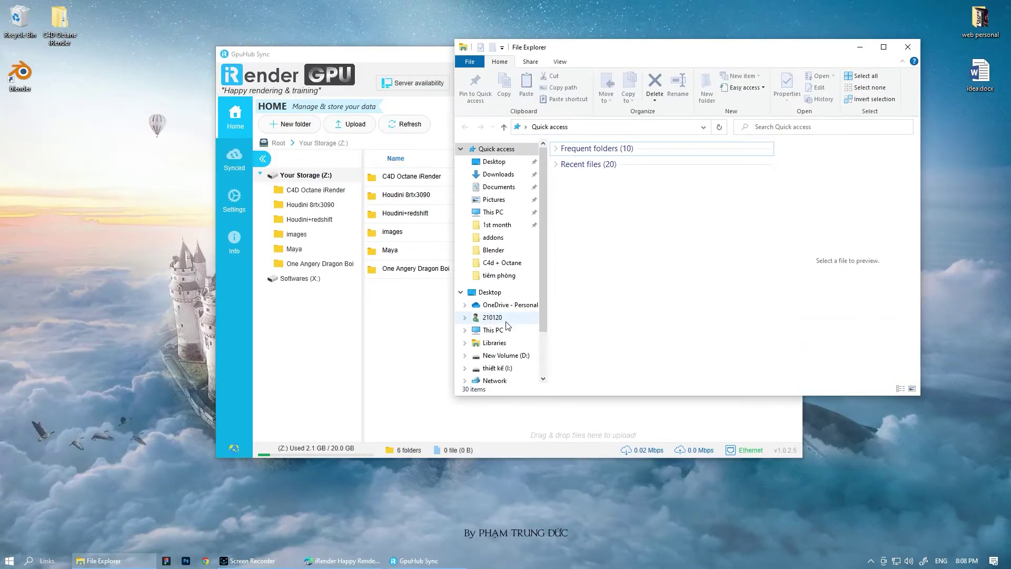
pyautogui.click(493, 330)
pyautogui.doubleClick(624, 316)
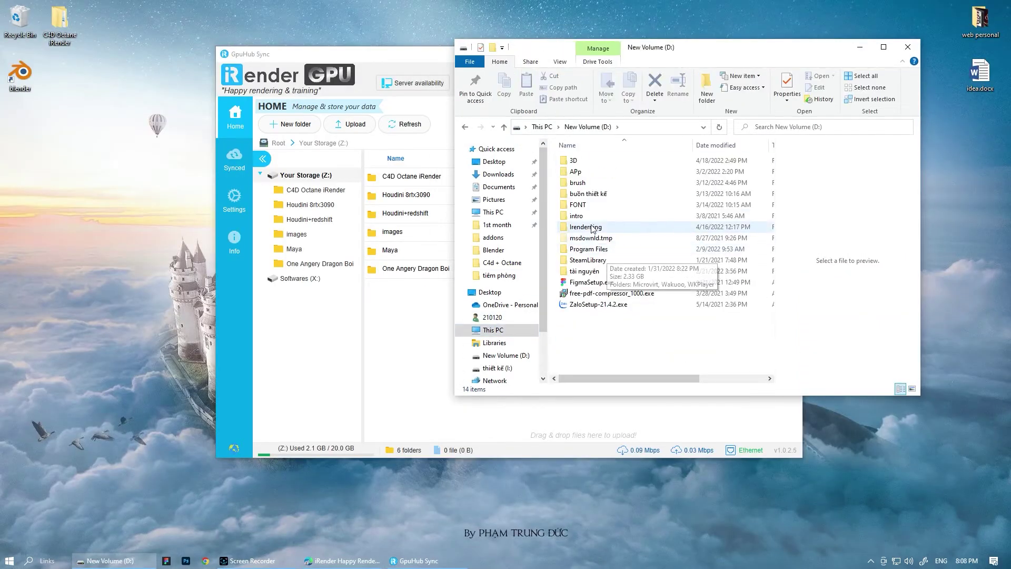
pyautogui.doubleClick(585, 160)
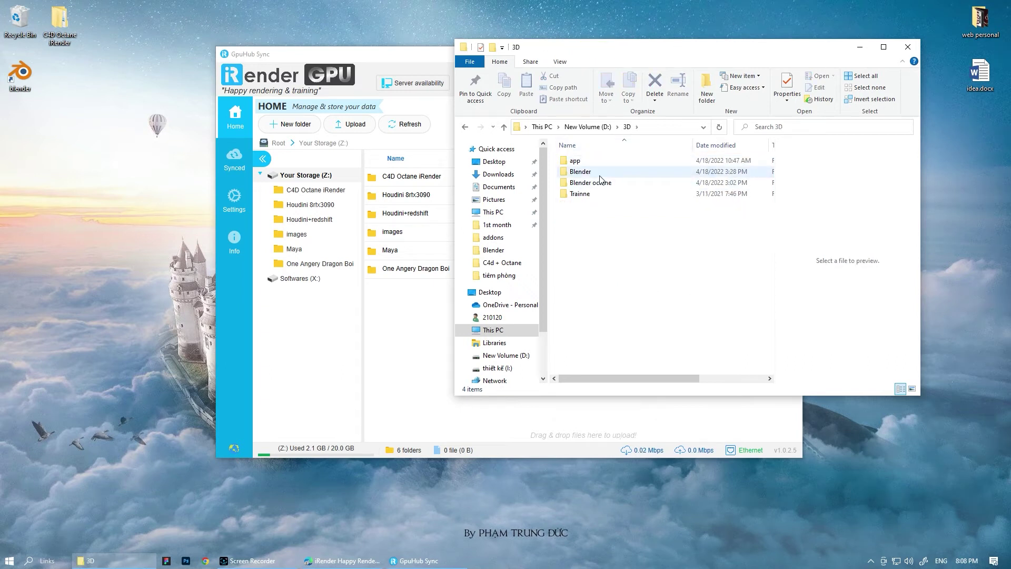
pyautogui.doubleClick(591, 183)
pyautogui.press('BackSpace')
pyautogui.doubleClick(581, 171)
# - Drag Scene.blend into the GpuHub Sync Your Storage (Z:) file list
pyautogui.rightClick(610, 178)
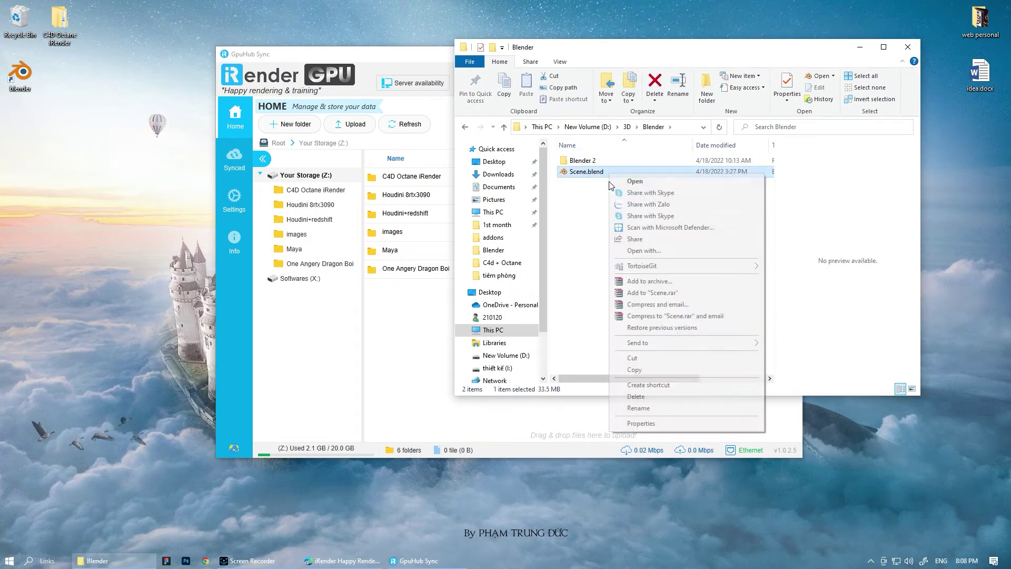
pyautogui.click(648, 372)
pyautogui.click(415, 560)
pyautogui.rightClick(393, 314)
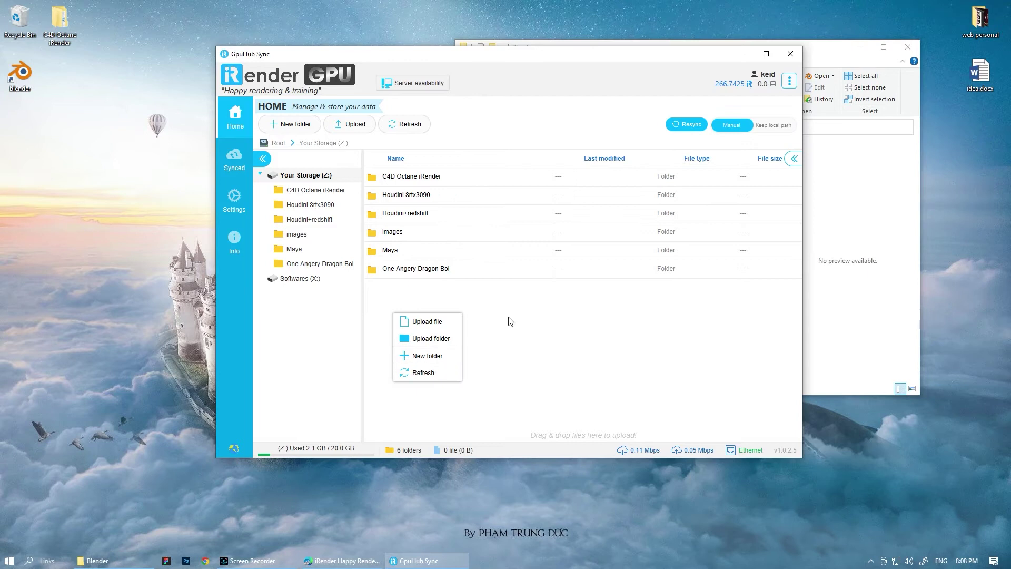
pyautogui.click(537, 341)
pyautogui.moveTo(474, 53); pyautogui.dragTo(257, 74)
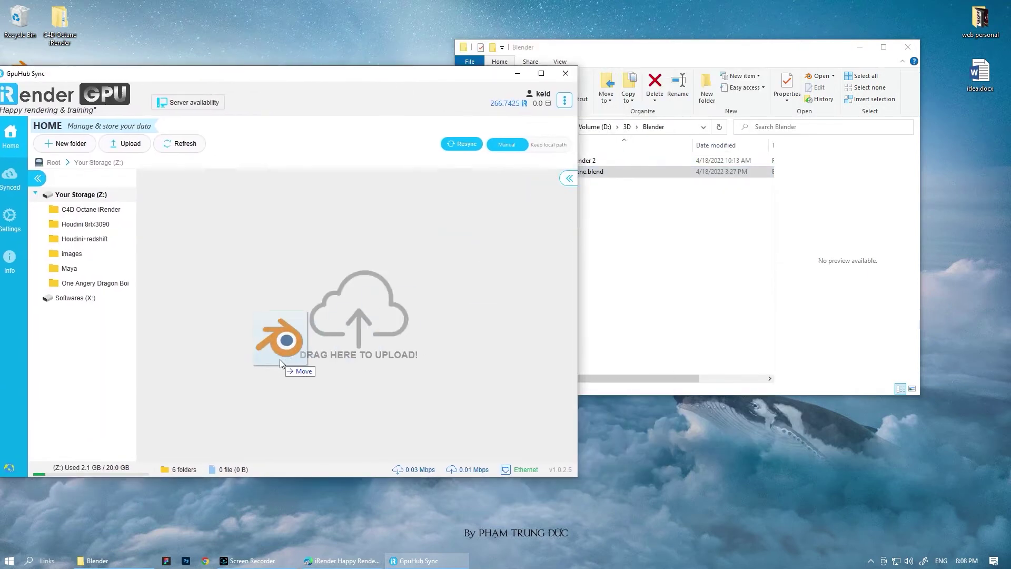
pyautogui.moveTo(589, 171); pyautogui.dragTo(347, 368)
pyautogui.click(861, 47)
pyautogui.moveTo(365, 73); pyautogui.dragTo(569, 62)
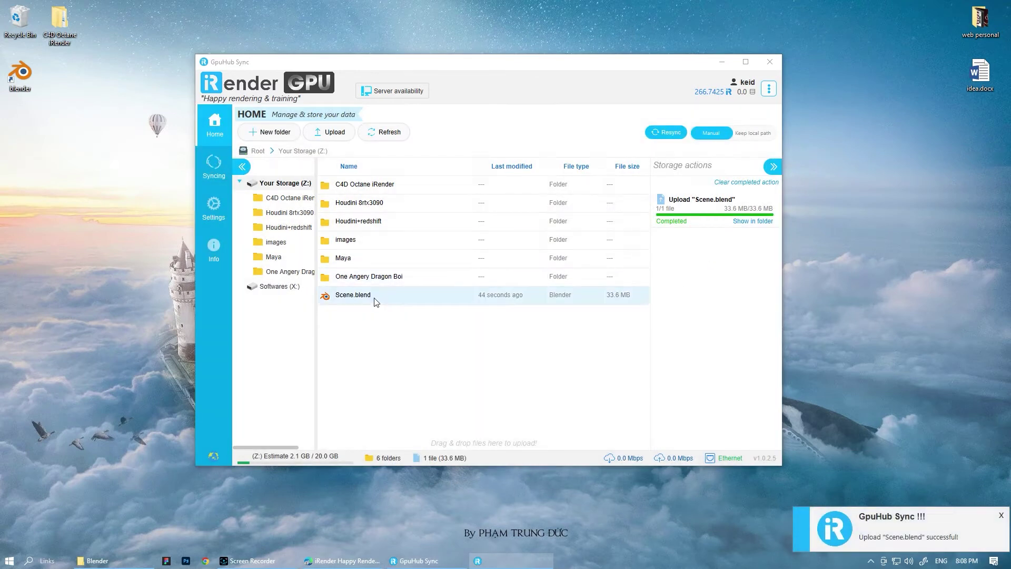
pyautogui.click(340, 561)
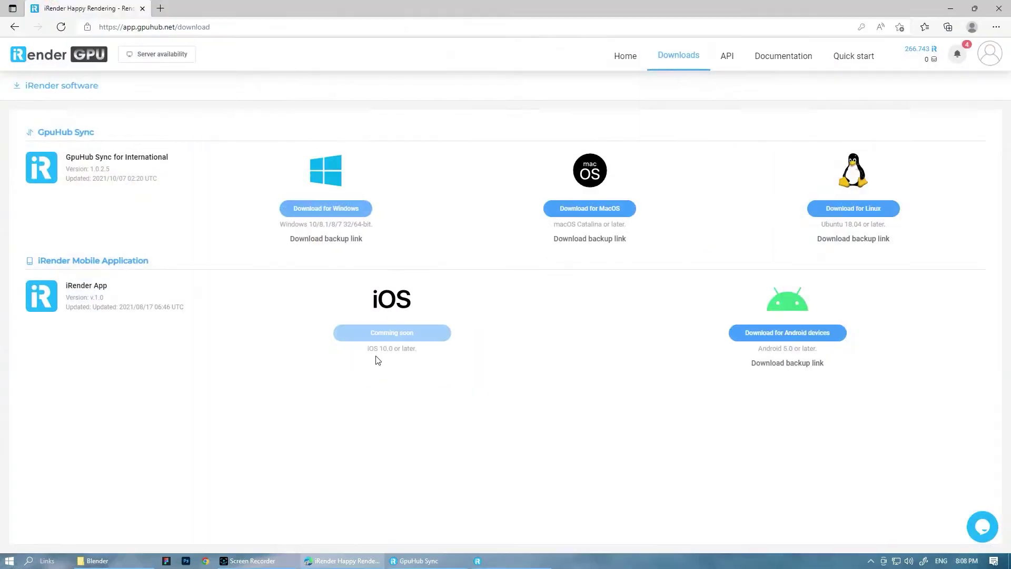
pyautogui.click(627, 56)
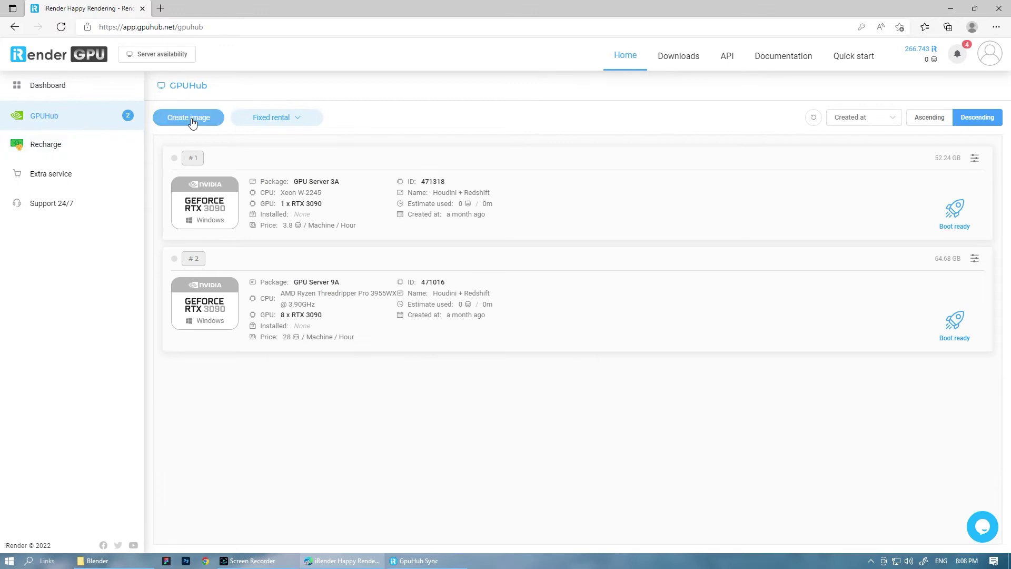
pyautogui.click(188, 117)
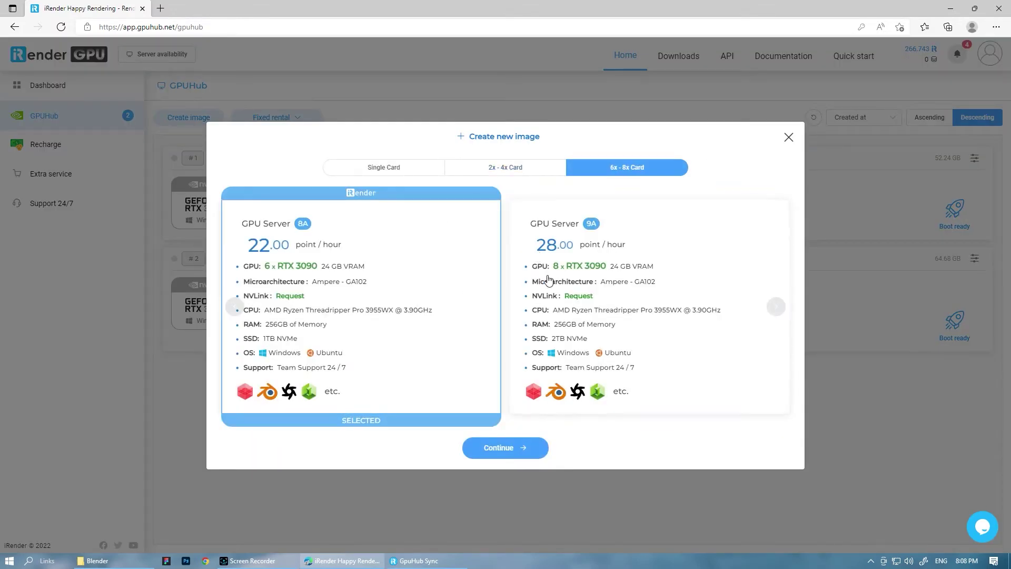
pyautogui.click(515, 169)
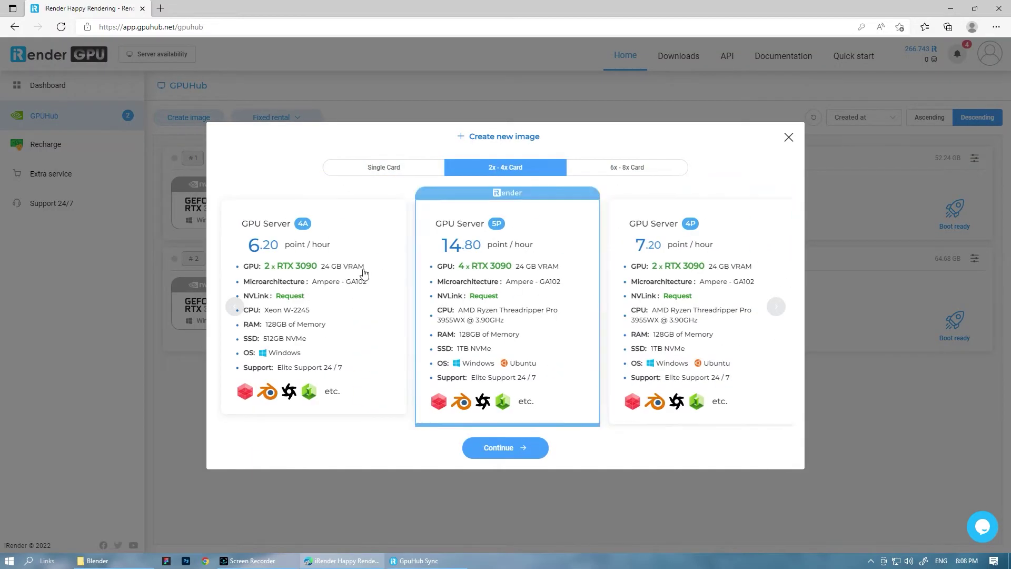
pyautogui.click(609, 167)
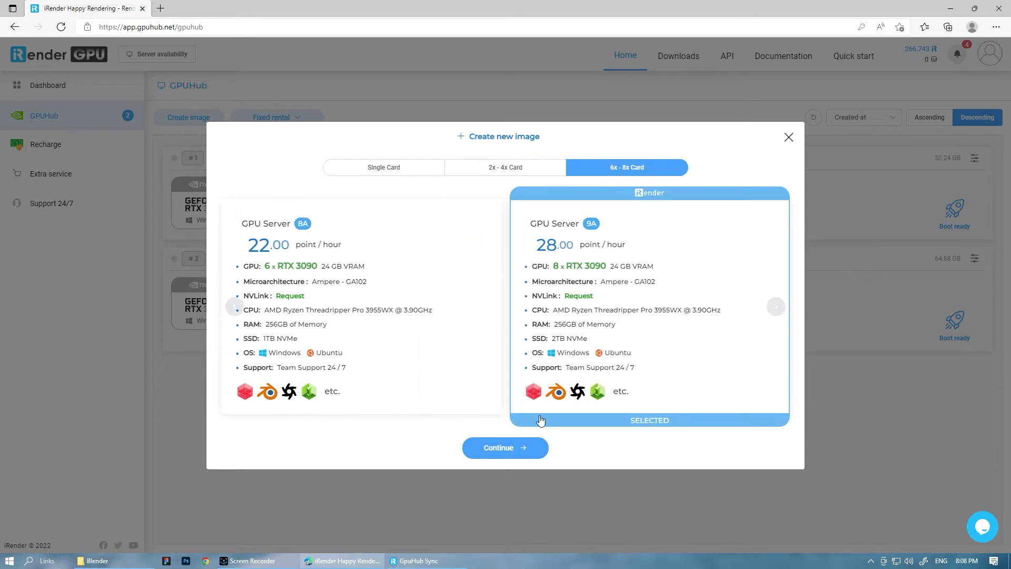
pyautogui.click(506, 448)
pyautogui.click(382, 288)
pyautogui.write('Blender + octane')
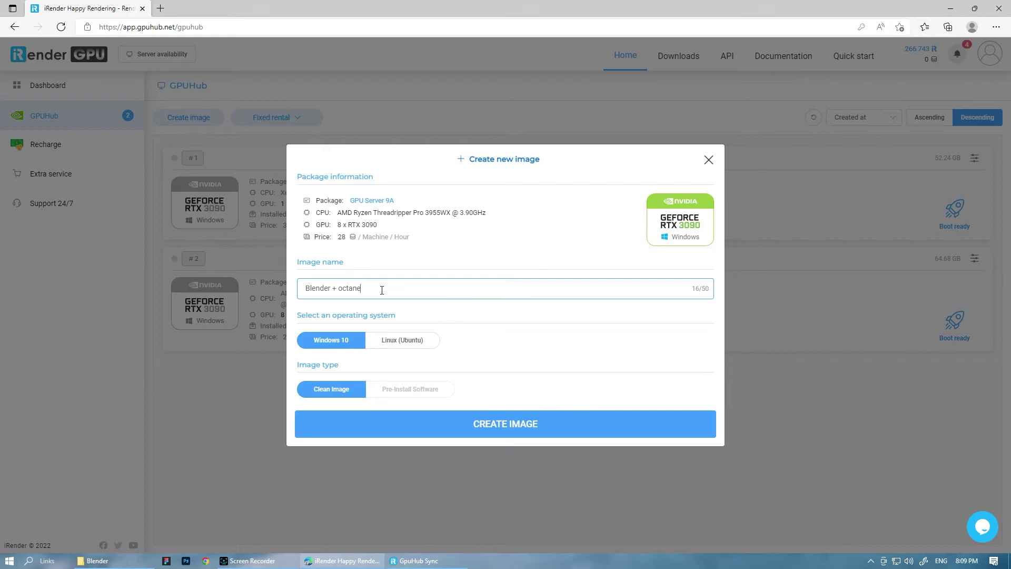
pyautogui.click(709, 160)
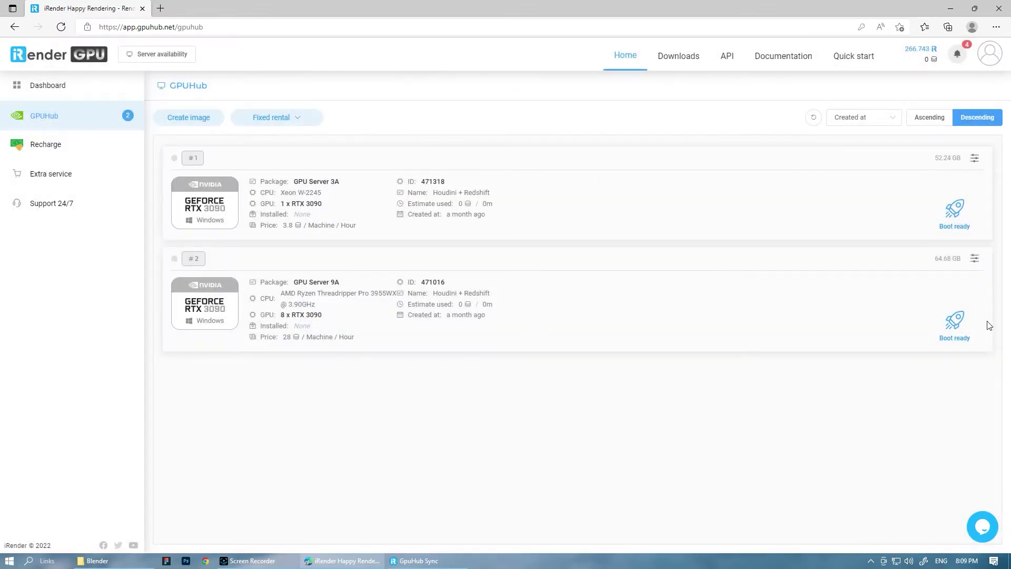
# - Boot the 8x RTX 3090 GPU Server 9A from image #2
pyautogui.click(955, 325)
pyautogui.click(600, 387)
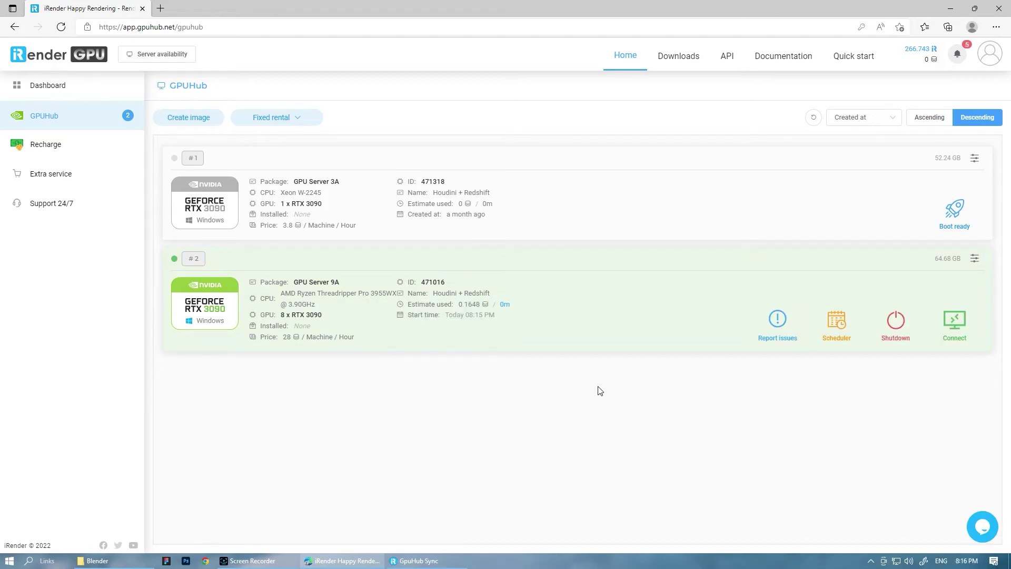
# - Connect to the running server's Primary Server over remote desktop
pyautogui.click(955, 324)
pyautogui.click(334, 451)
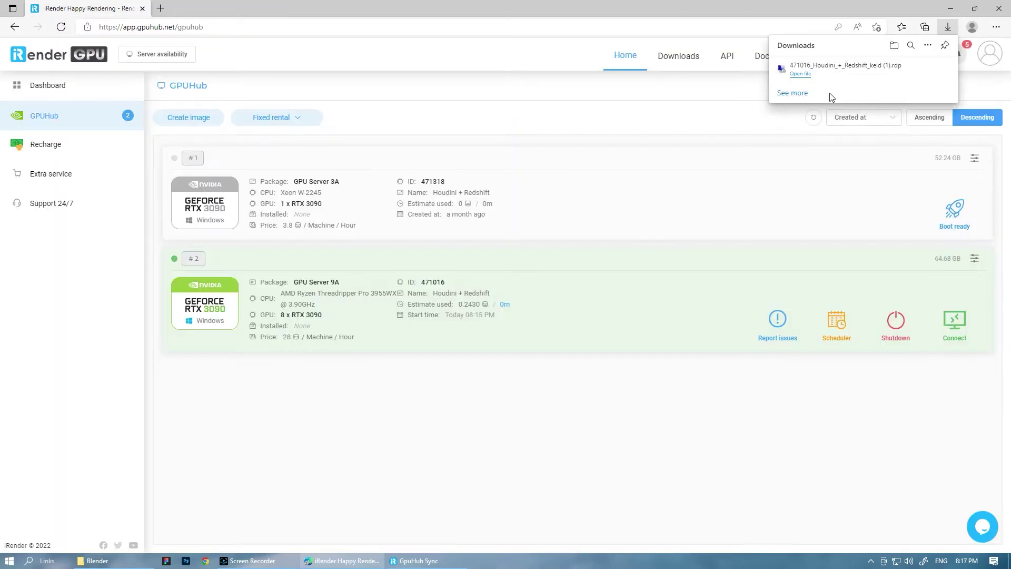
pyautogui.click(578, 339)
pyautogui.write('•')
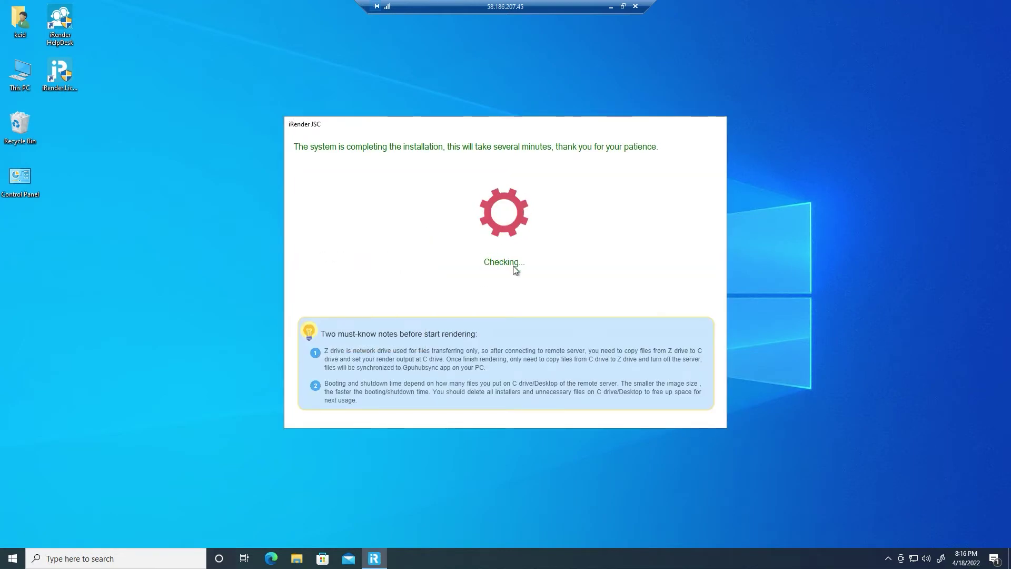
# - Copy Scene.blend from Storage (Z:) and paste it onto the server desktop
pyautogui.click(516, 286)
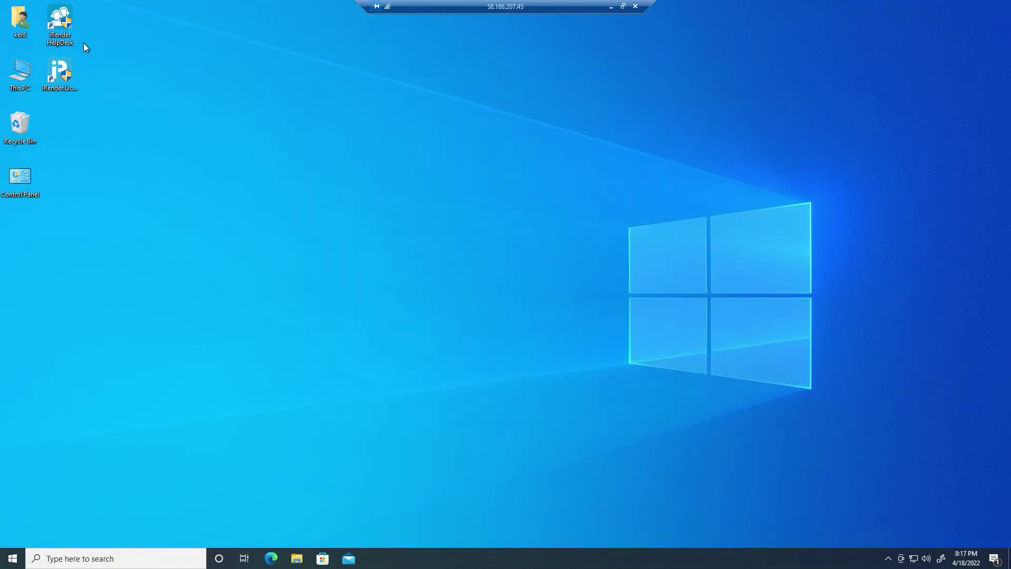
pyautogui.doubleClick(32, 83)
pyautogui.doubleClick(553, 380)
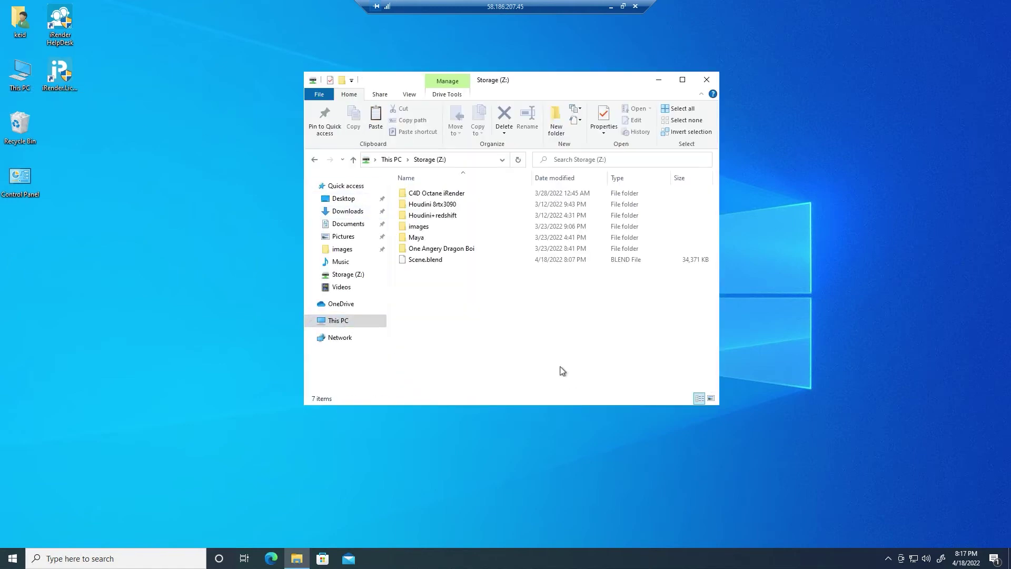
pyautogui.click(436, 261)
pyautogui.rightClick(432, 263)
pyautogui.click(301, 395)
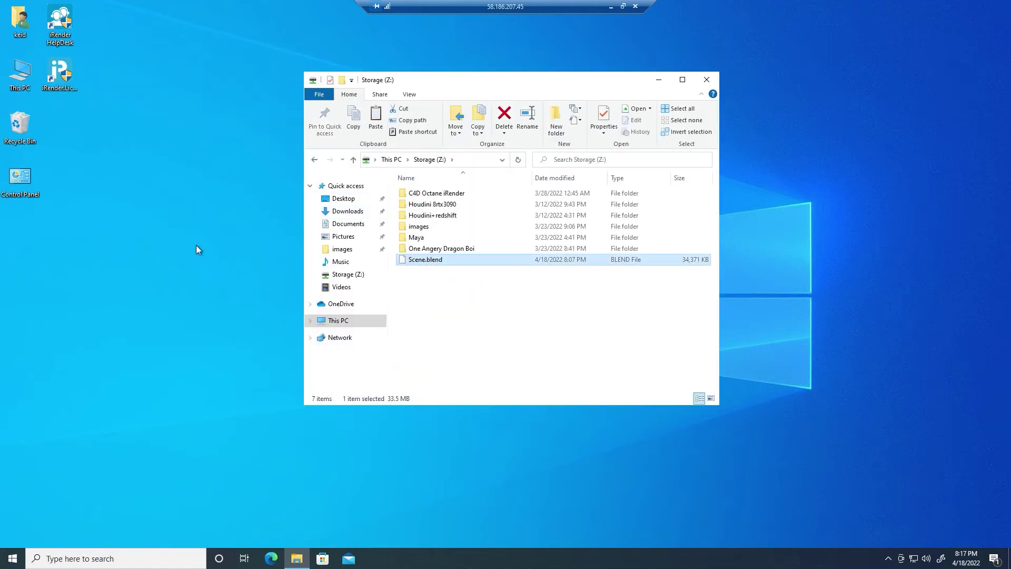
pyautogui.rightClick(32, 174)
pyautogui.click(51, 221)
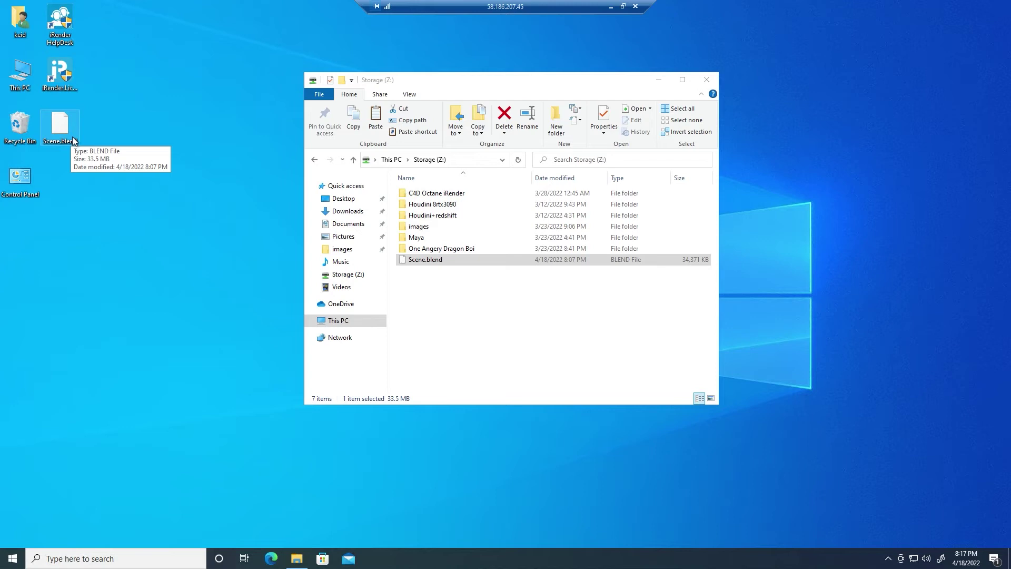
# - Browse the Houdini, Lumion and Cinema 4D folders on Softwares (X:), then close Explorer
pyautogui.click(338, 320)
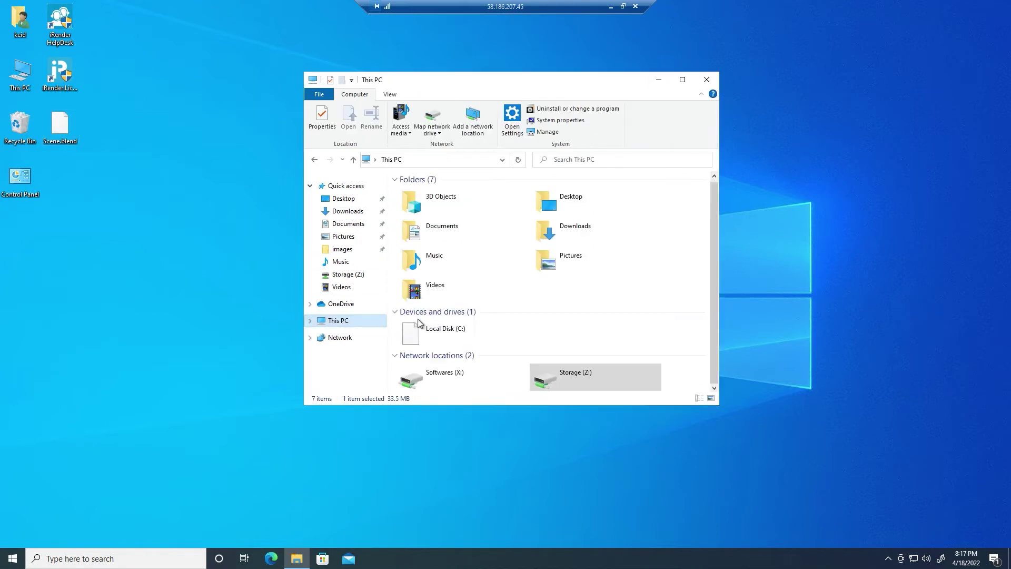
pyautogui.doubleClick(463, 381)
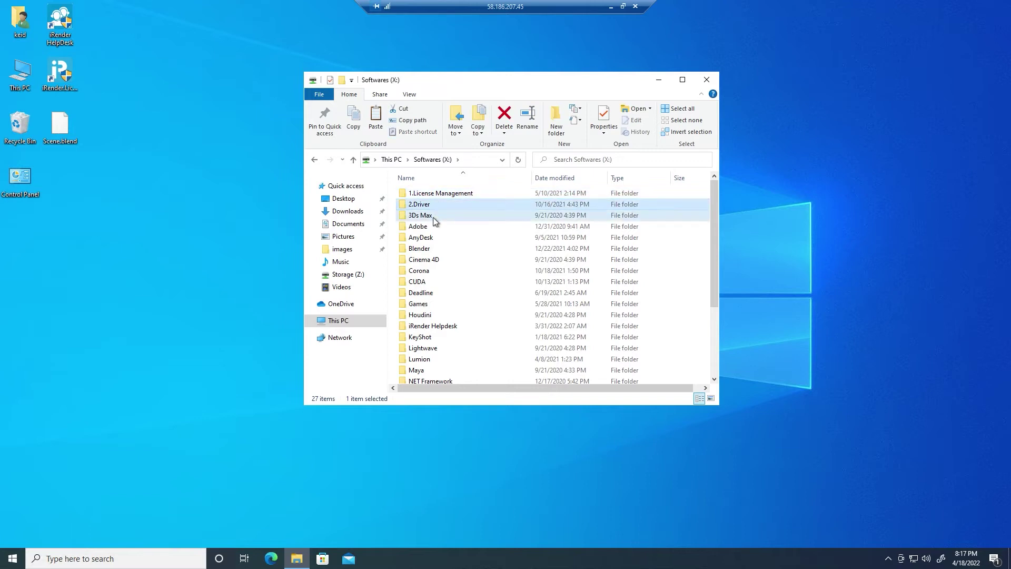
pyautogui.click(433, 217)
pyautogui.scroll(-1, 436, 277)
pyautogui.doubleClick(420, 289)
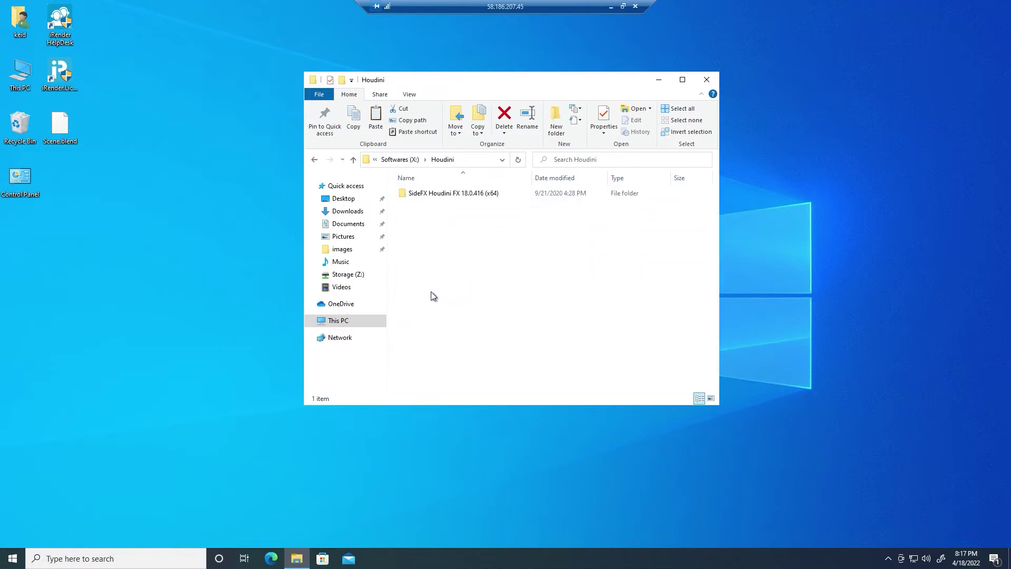
pyautogui.click(315, 160)
pyautogui.scroll(-2, 458, 301)
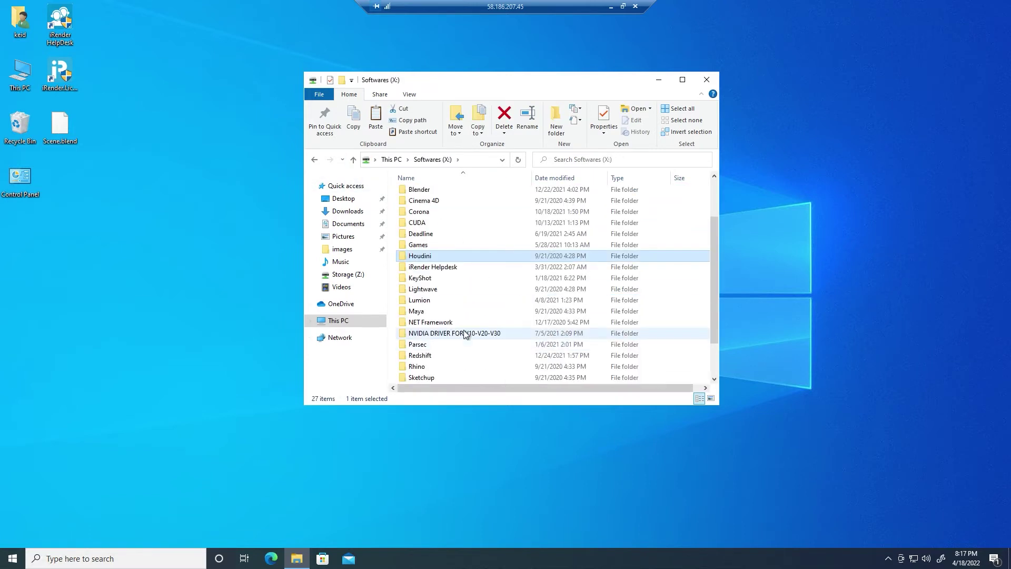
pyautogui.doubleClick(460, 293)
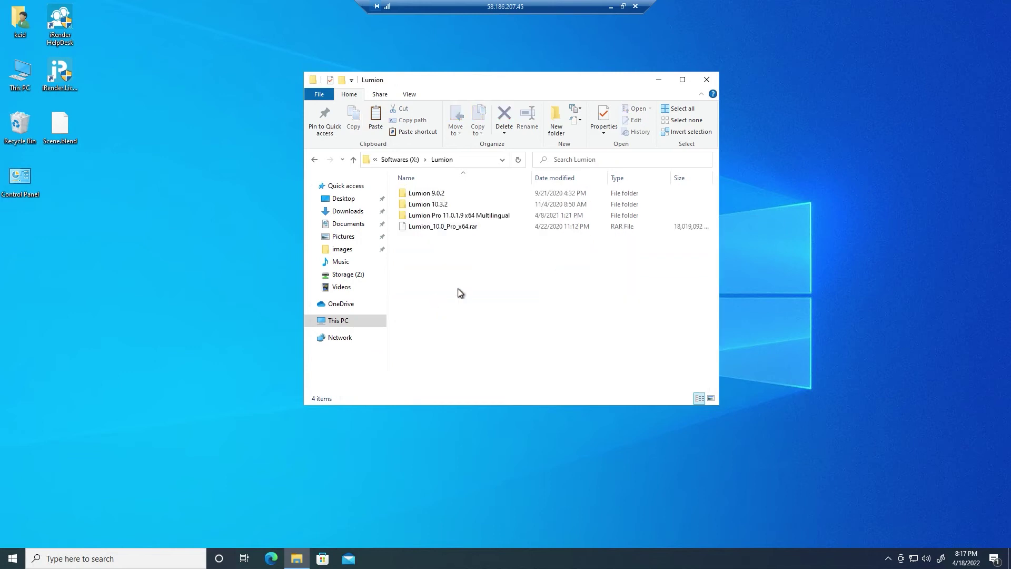
pyautogui.click(354, 160)
pyautogui.doubleClick(423, 260)
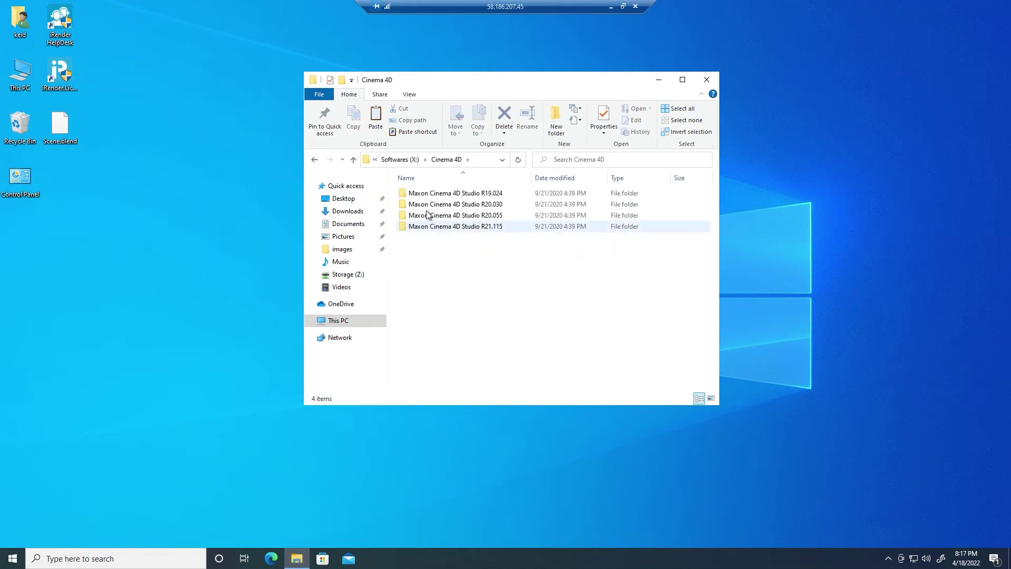
pyautogui.click(353, 160)
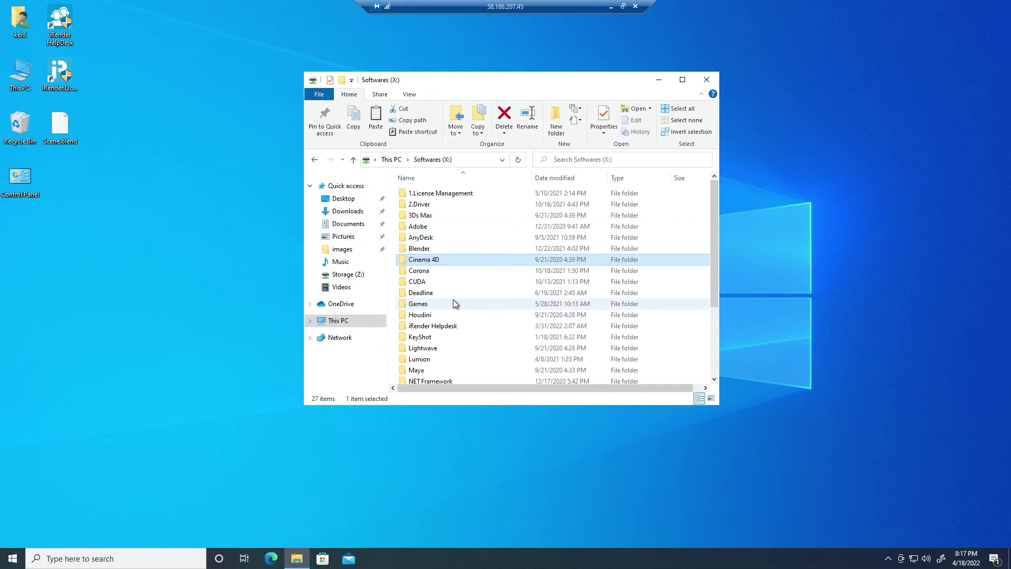
pyautogui.click(708, 81)
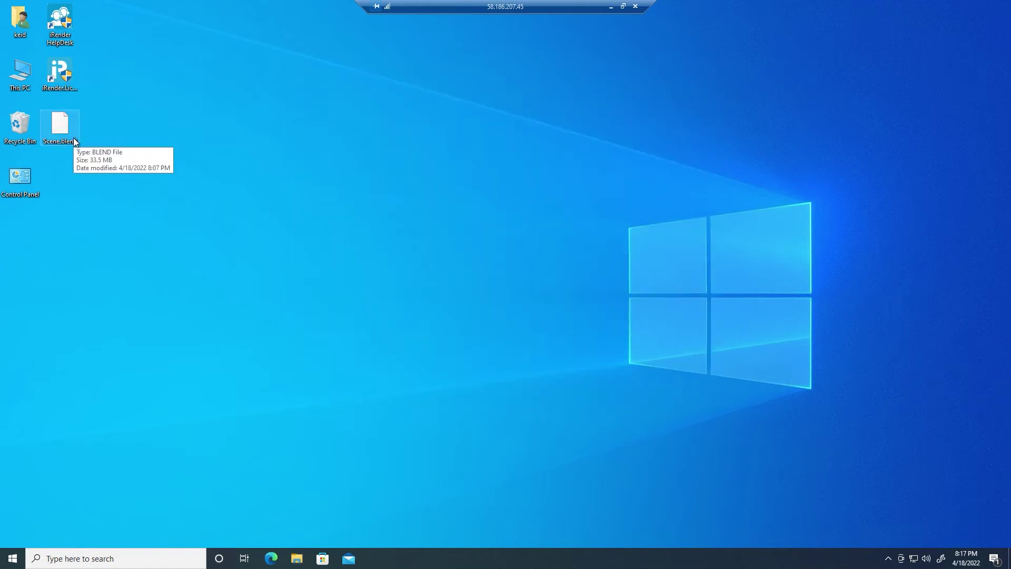
pyautogui.press('super')
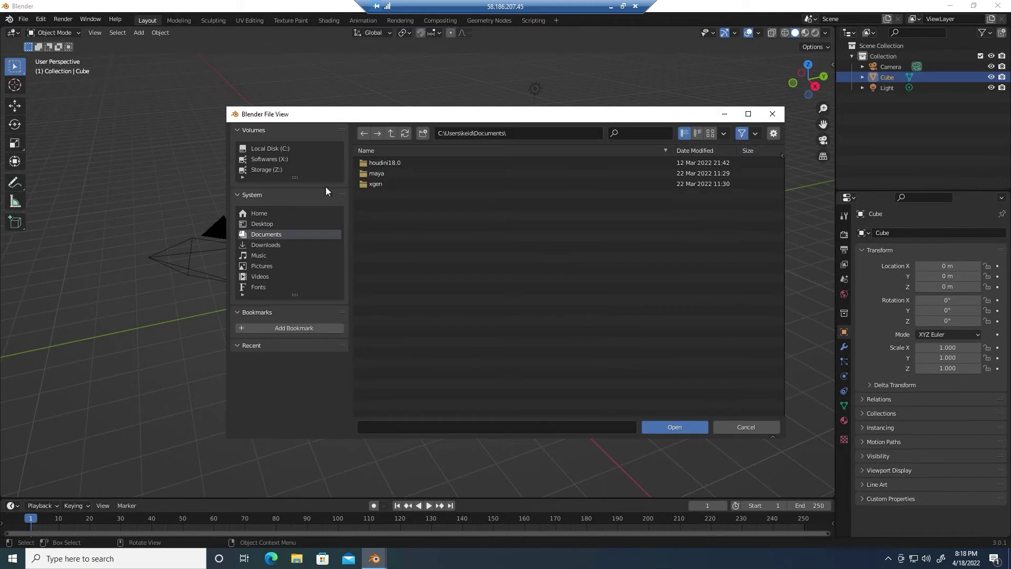
# - Open Desktop/Scene.blend in Blender and review the render engine choices
pyautogui.click(266, 224)
pyautogui.doubleClick(386, 162)
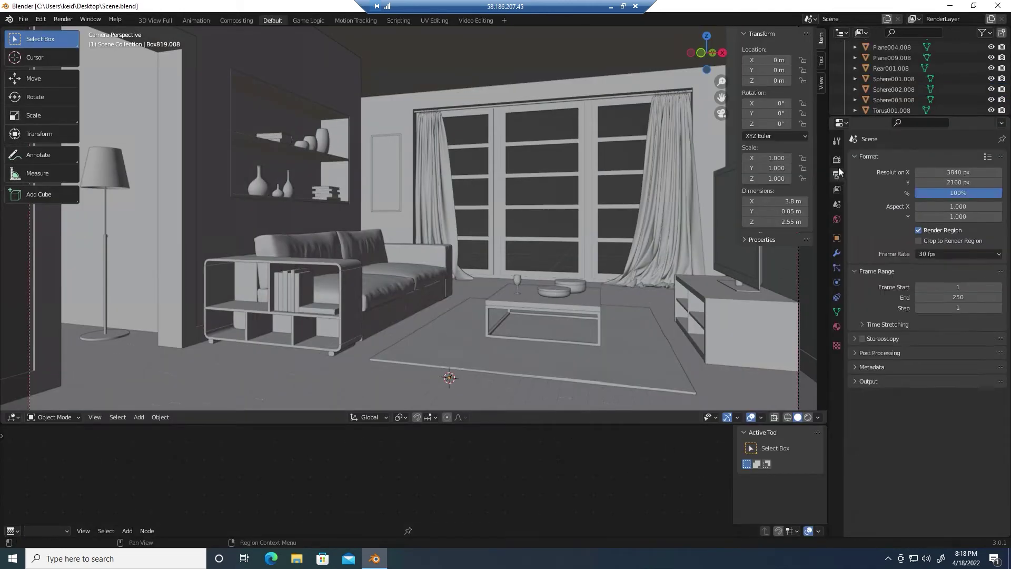
pyautogui.click(960, 158)
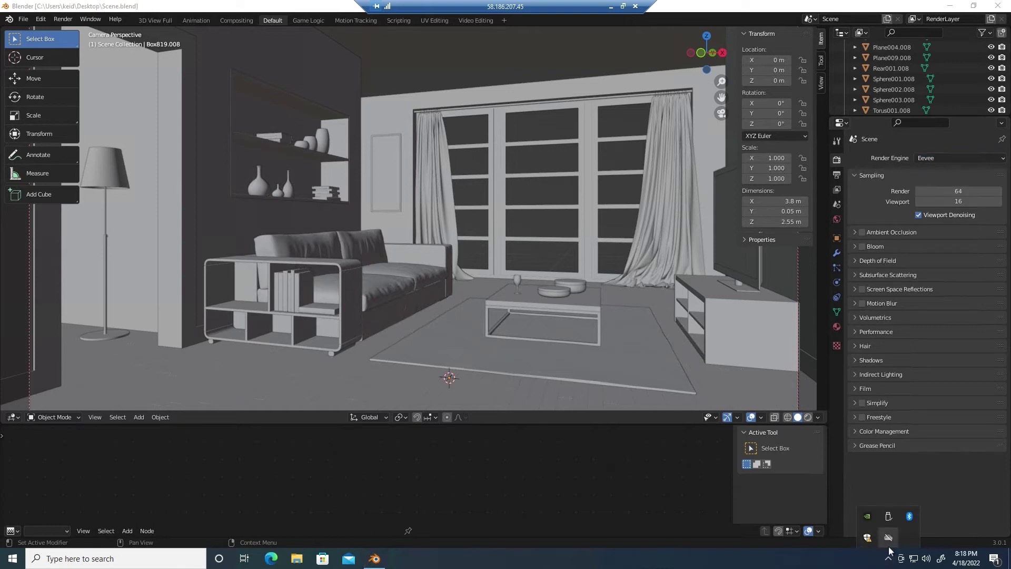
# - Launch OctaneServer Enterprise and check for it among the background apps
pyautogui.press('super')
pyautogui.click(94, 262)
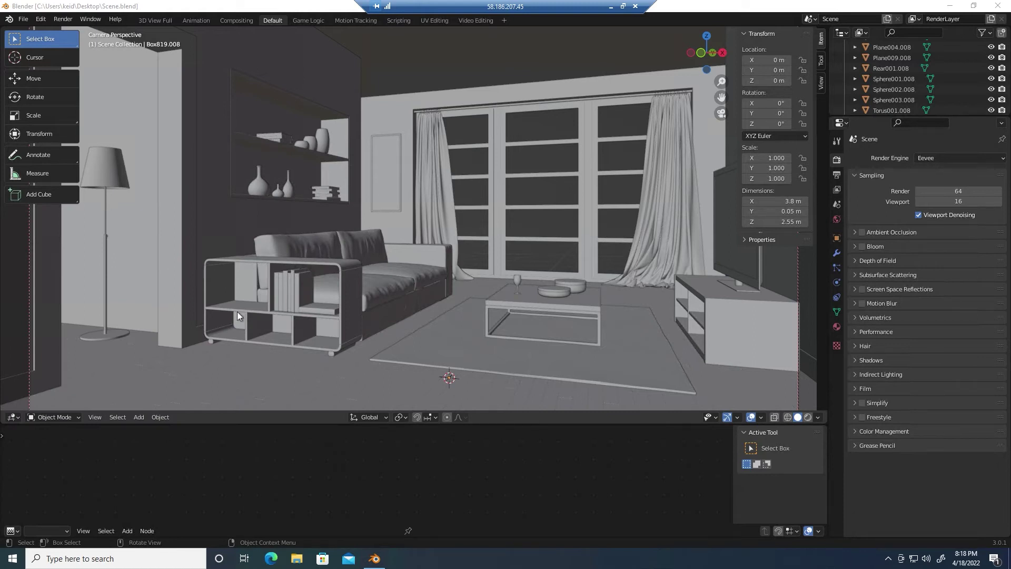
pyautogui.click(890, 559)
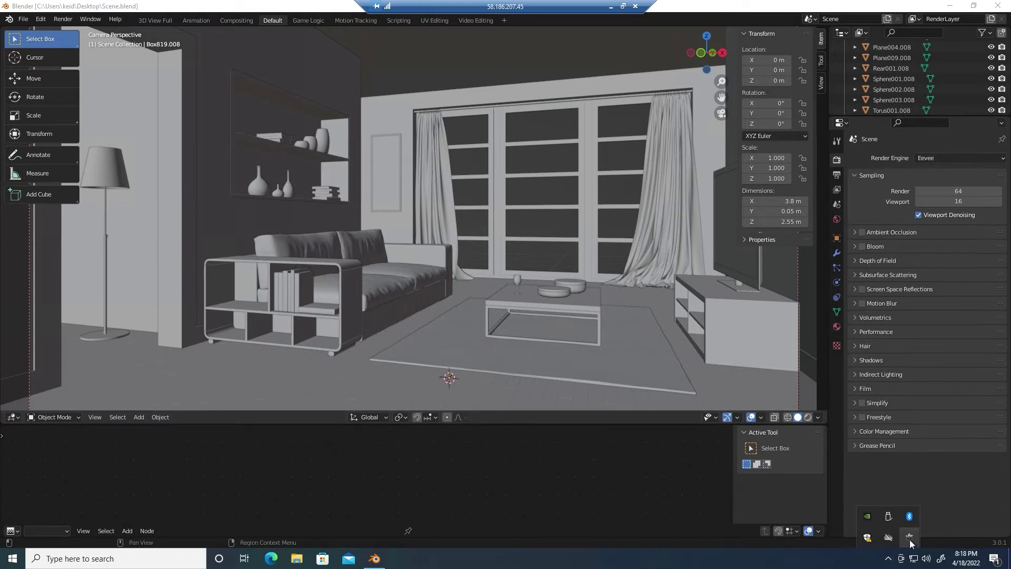
pyautogui.click(511, 475)
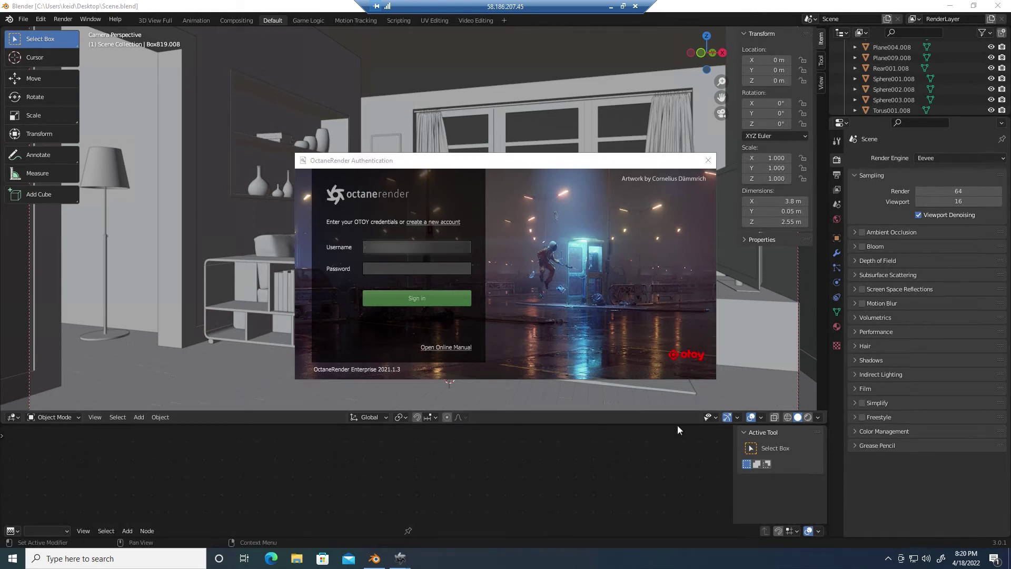
# - Submit the OctaneRender sign-in and dismiss the activation notices
pyautogui.press('Tab')
pyautogui.write('**')
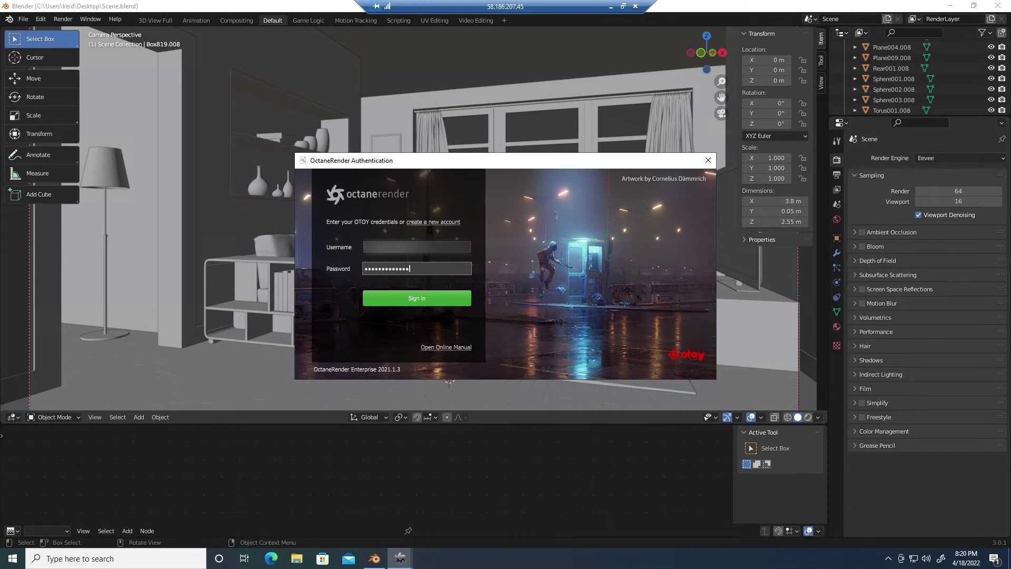
pyautogui.press('Return')
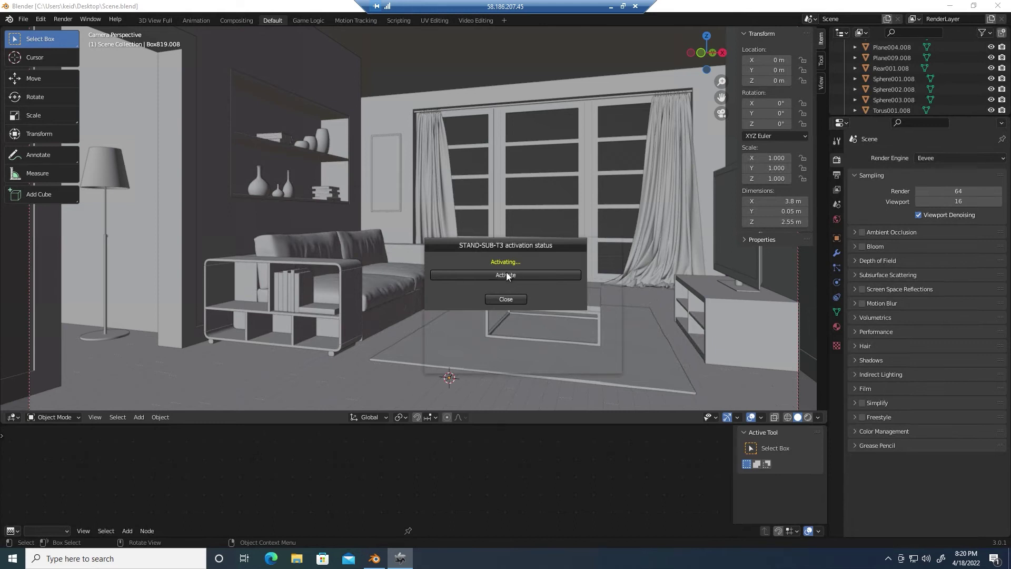
pyautogui.click(485, 323)
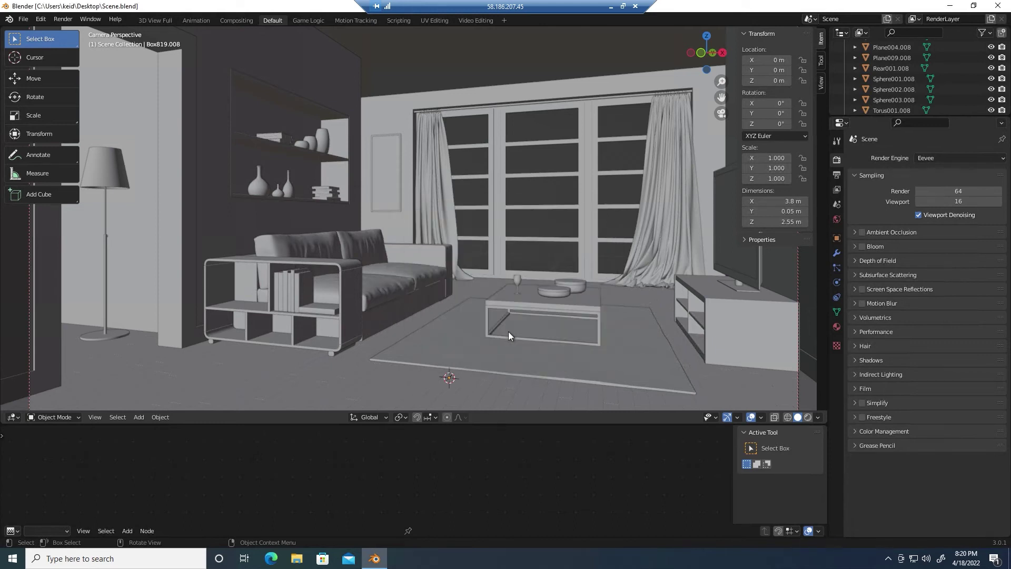
pyautogui.click(40, 19)
# - Enable the OctaneRender Engine add-on via an 'octan' search, then render the image
pyautogui.click(79, 171)
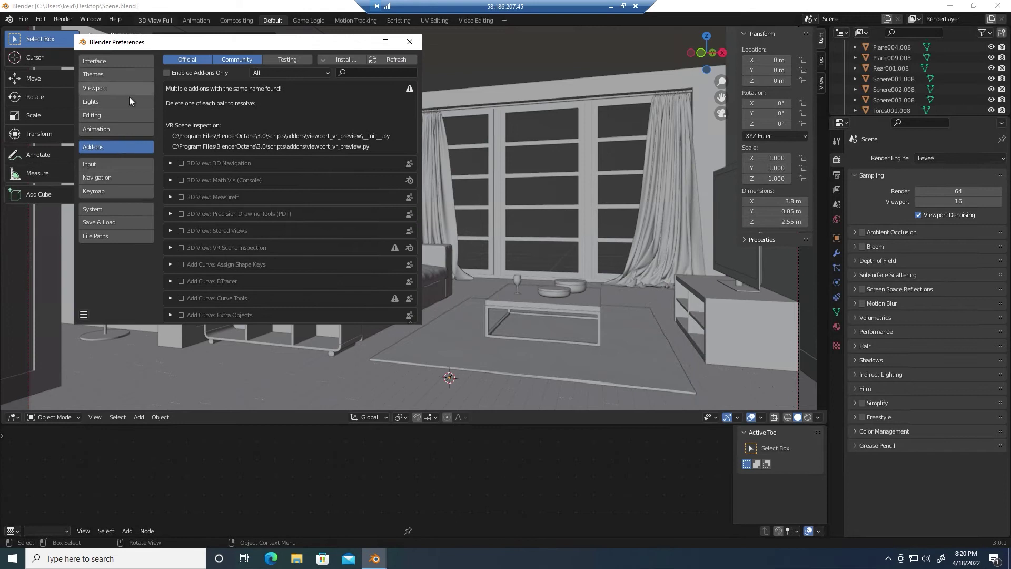
pyautogui.click(371, 72)
pyautogui.write('octan')
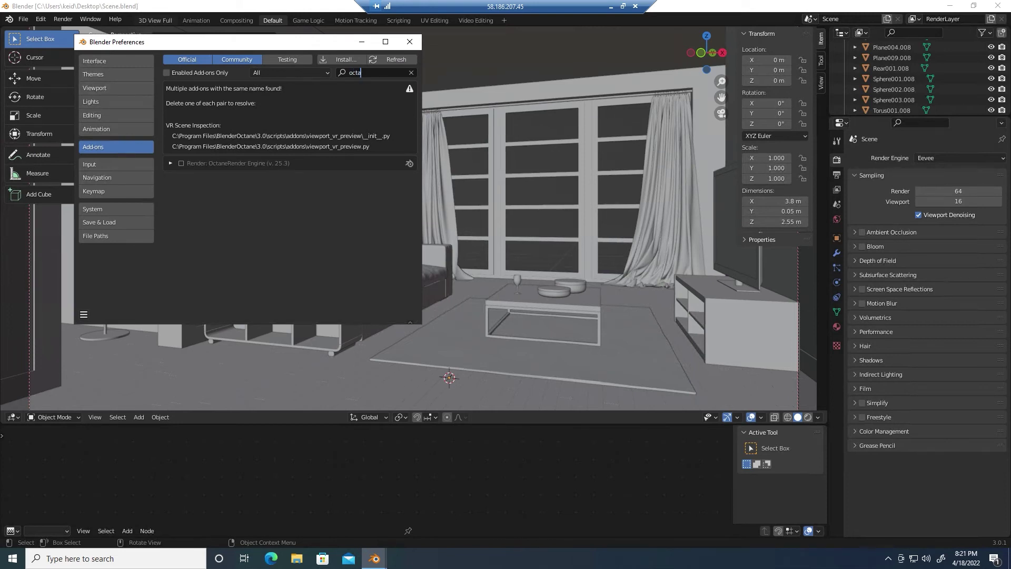
pyautogui.click(181, 163)
pyautogui.scroll(-2, 908, 222)
pyautogui.scroll(2, 908, 205)
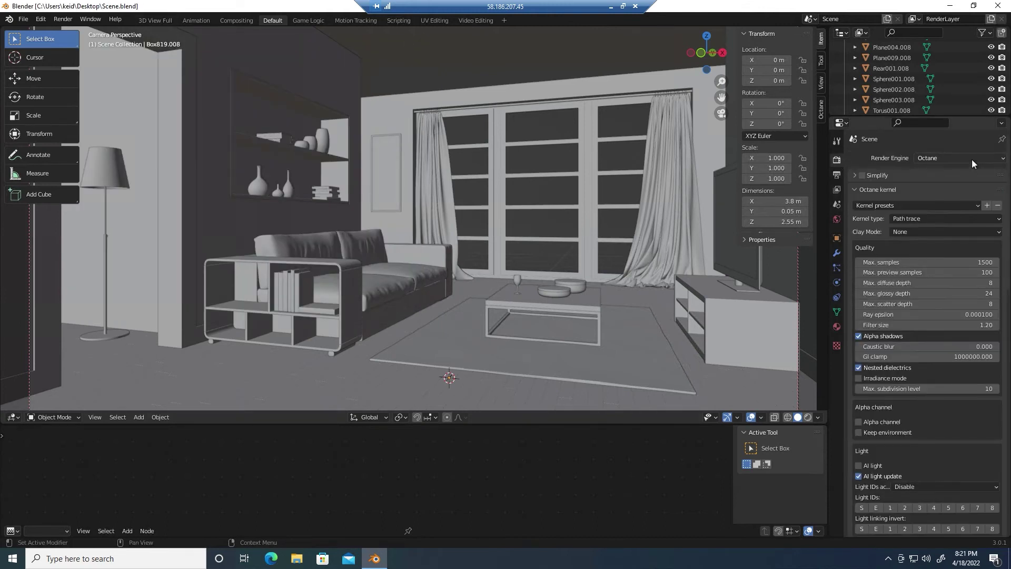
pyautogui.click(61, 20)
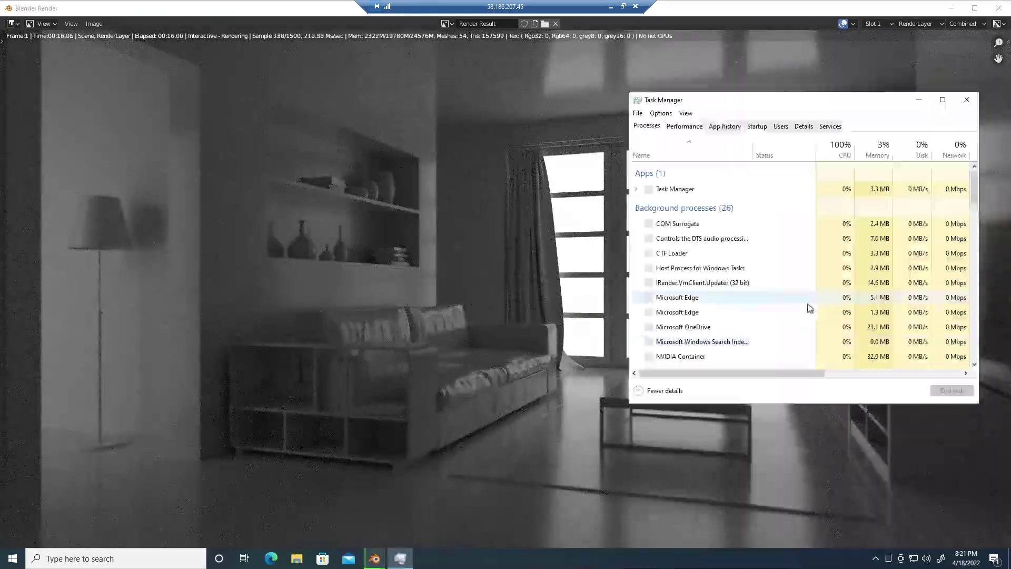
# - Show CUDA engine graphs for GPU 1 and GPU 2 in Task Manager's Performance view
pyautogui.click(684, 126)
pyautogui.click(681, 323)
pyautogui.click(906, 222)
pyautogui.click(886, 362)
pyautogui.scroll(-3, 683, 261)
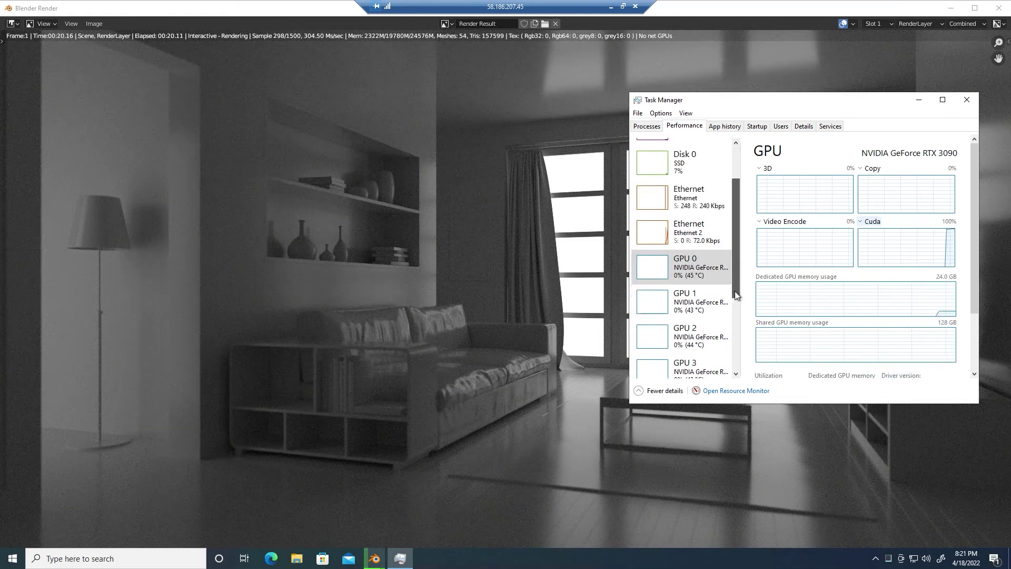
pyautogui.click(683, 283)
pyautogui.click(907, 221)
pyautogui.click(885, 372)
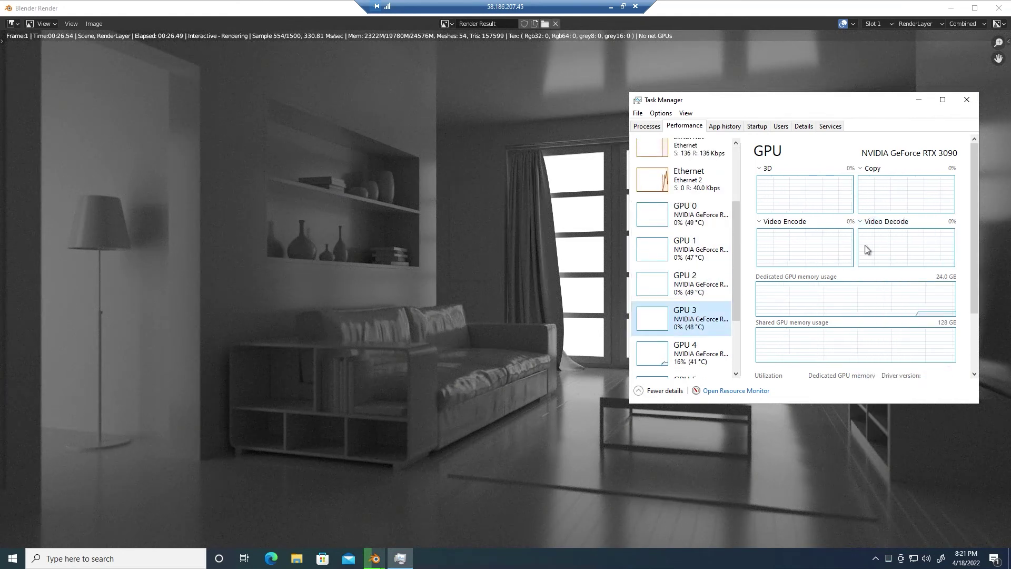
pyautogui.scroll(-2, 684, 300)
# - Graph CUDA load for GPUs 4, 6 and 7, then open the render's Image menu
pyautogui.click(684, 294)
pyautogui.click(907, 222)
pyautogui.click(883, 372)
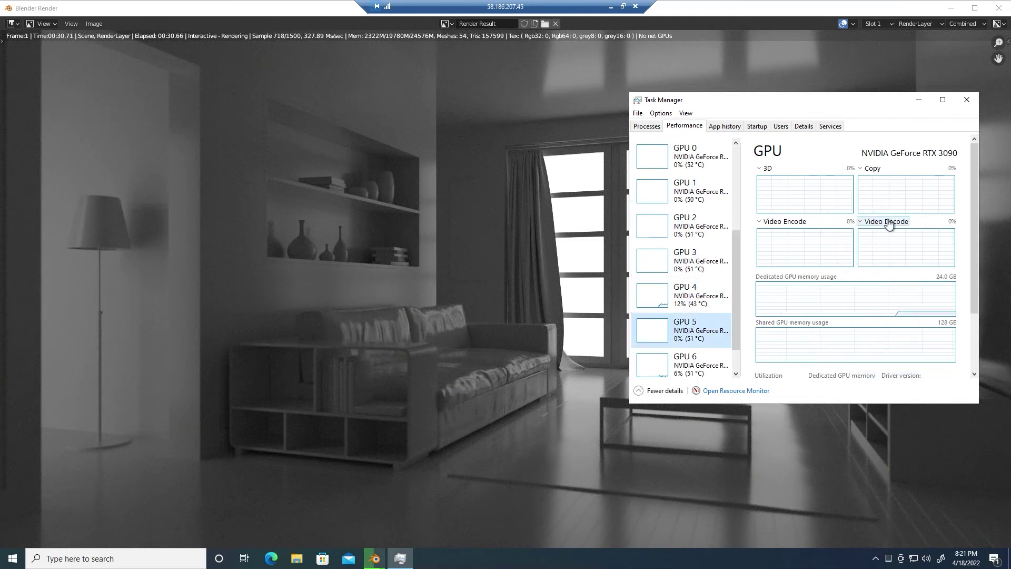
pyautogui.click(683, 364)
pyautogui.click(906, 221)
pyautogui.click(893, 374)
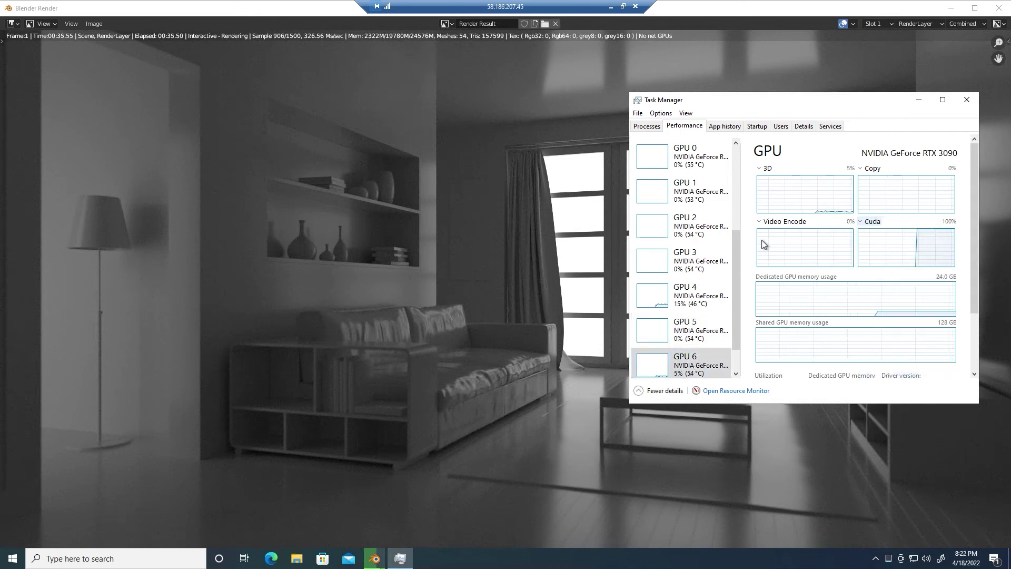
pyautogui.scroll(-2, 684, 316)
pyautogui.click(684, 359)
pyautogui.click(906, 222)
pyautogui.click(882, 372)
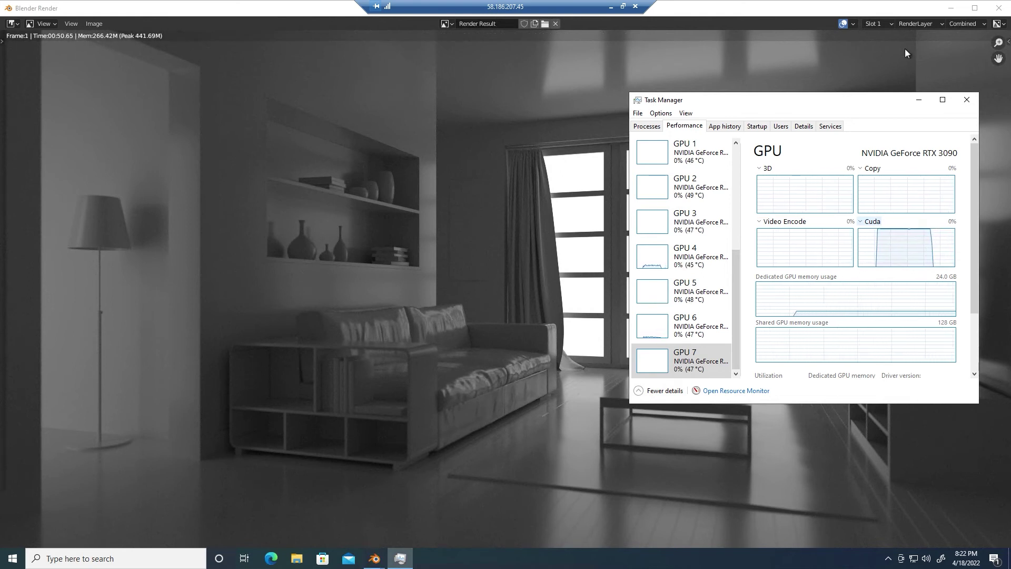
pyautogui.click(919, 100)
pyautogui.click(14, 24)
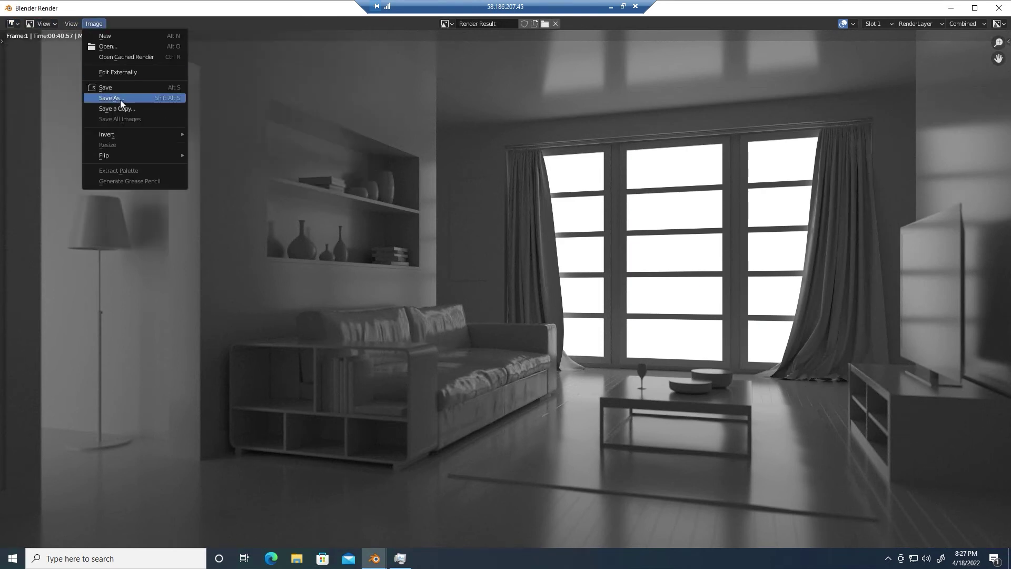
# - Save the Blender render as untitled.png and preview it in the image viewer
pyautogui.click(111, 98)
pyautogui.click(670, 430)
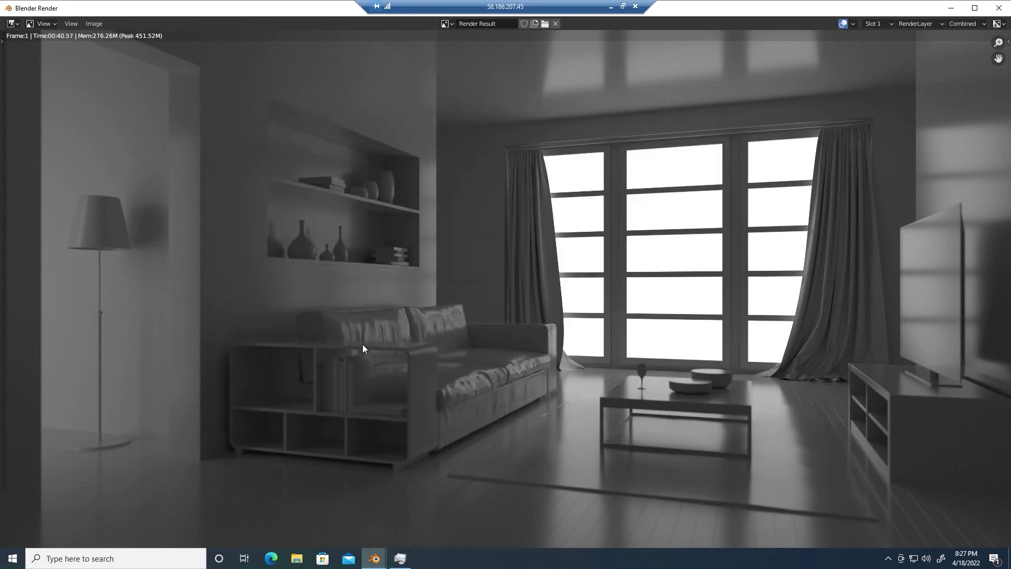
pyautogui.click(996, 10)
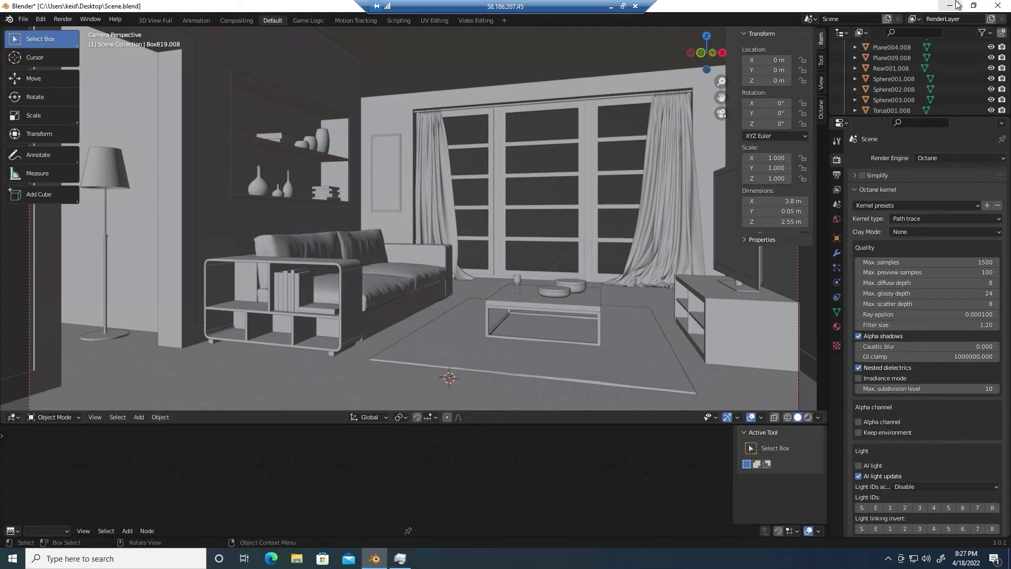
pyautogui.click(997, 10)
pyautogui.doubleClick(36, 237)
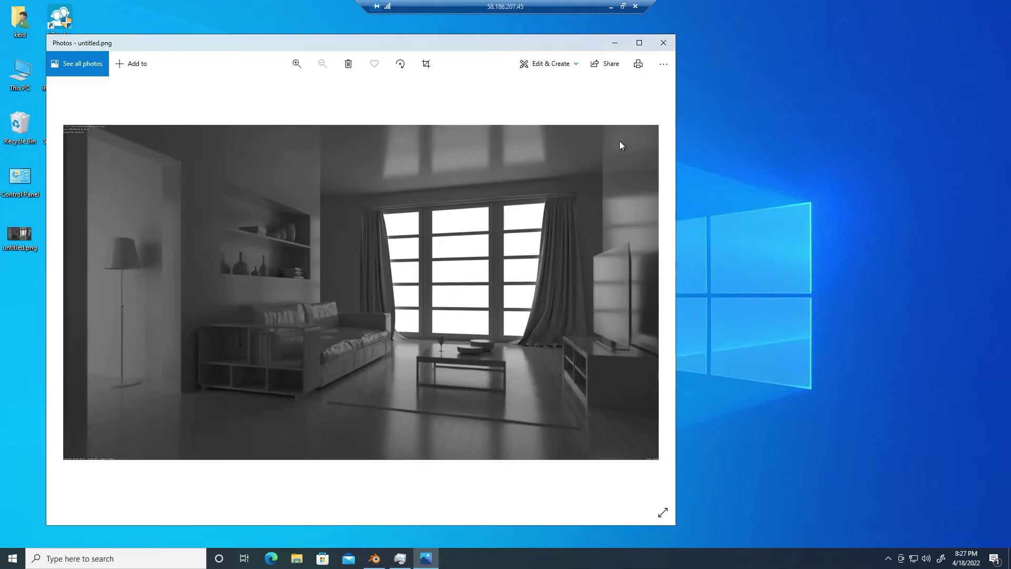
pyautogui.click(664, 43)
# - Copy untitled.png into the Storage (Z:) drive
pyautogui.doubleClick(20, 75)
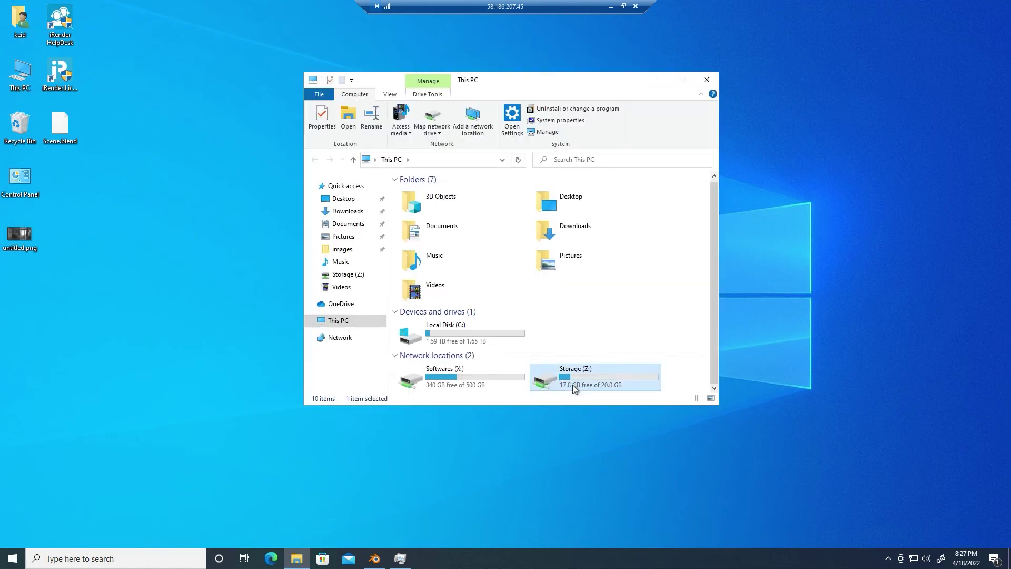
pyautogui.doubleClick(573, 386)
pyautogui.rightClick(14, 241)
pyautogui.click(35, 484)
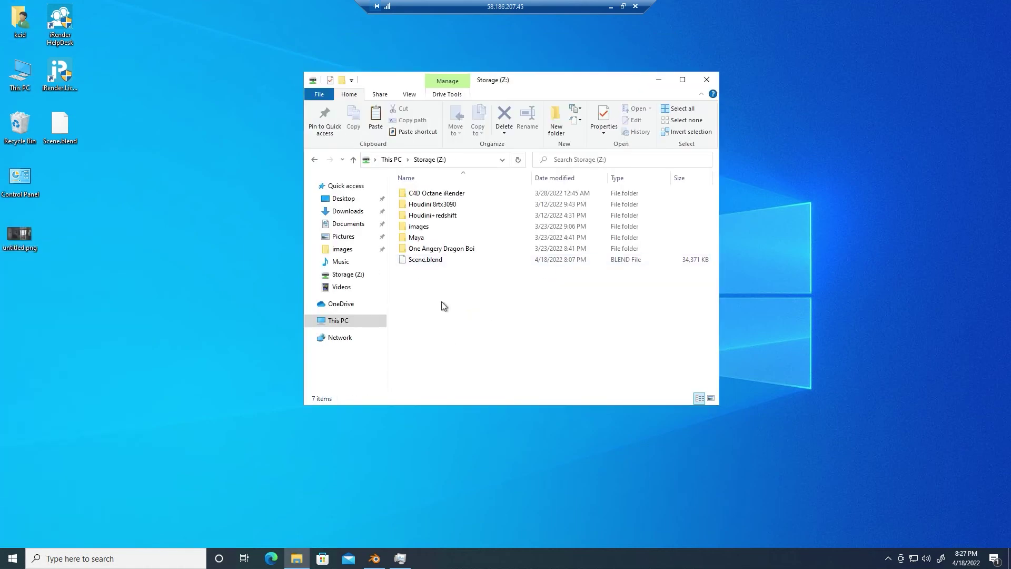
pyautogui.rightClick(442, 302)
pyautogui.click(340, 377)
# - Close File Explorer, quit Blender, and end the remote desktop session
pyautogui.click(706, 79)
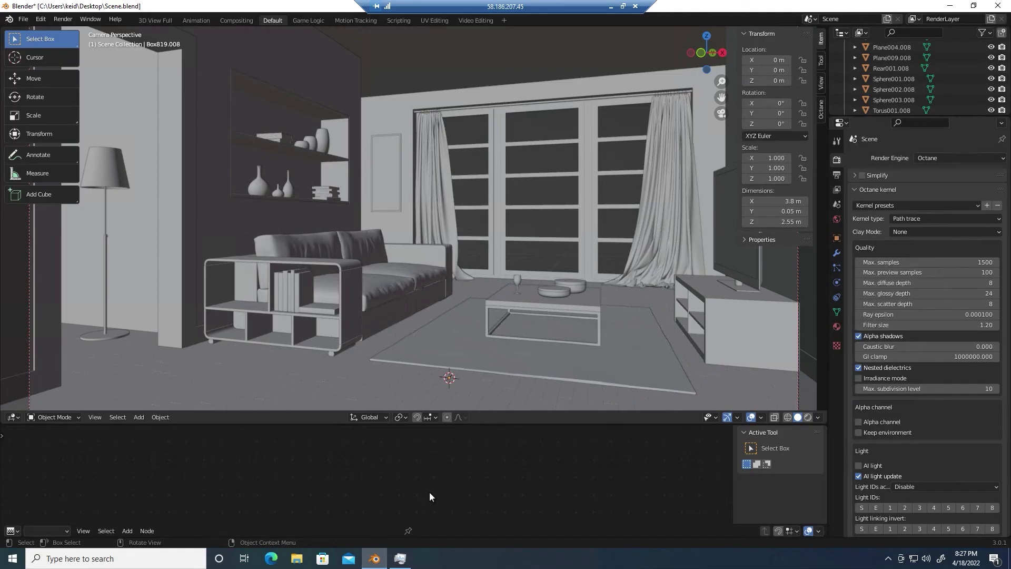
pyautogui.click(1002, 7)
pyautogui.click(526, 301)
pyautogui.click(637, 6)
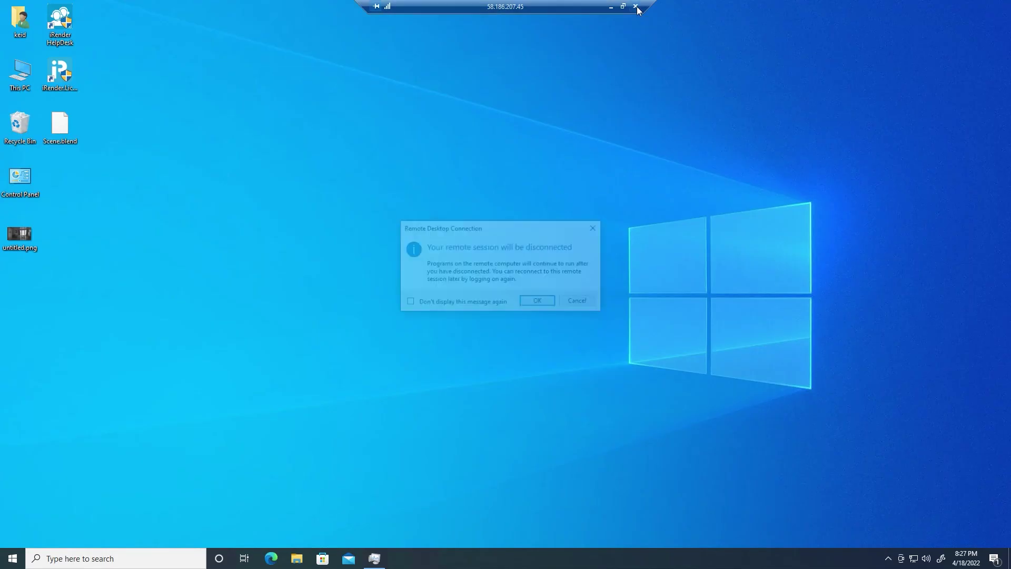
# - Confirm disconnecting, shut down the 8x RTX 3090 server, and dismiss the rating prompt
pyautogui.click(526, 300)
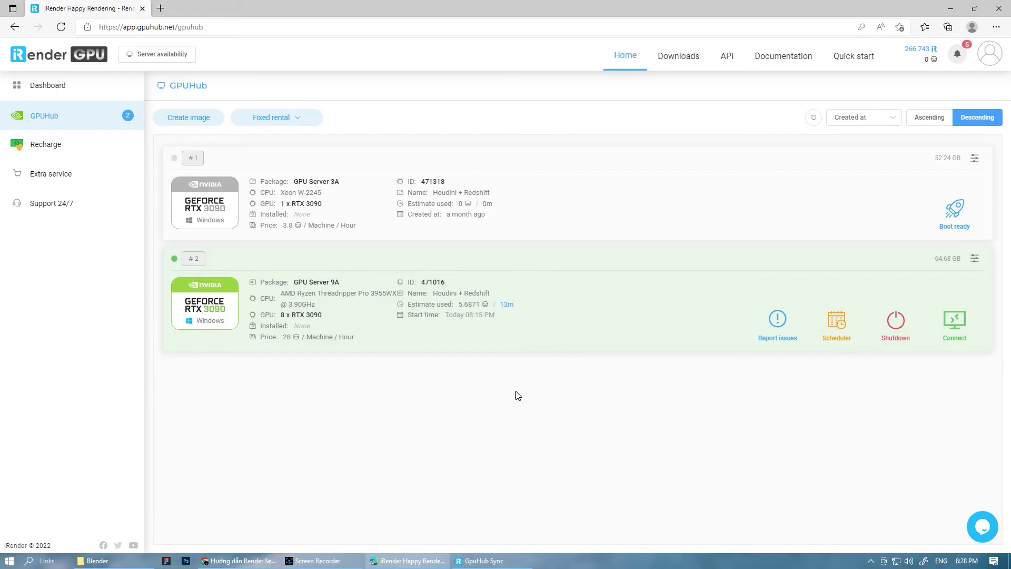
pyautogui.click(896, 323)
pyautogui.click(591, 365)
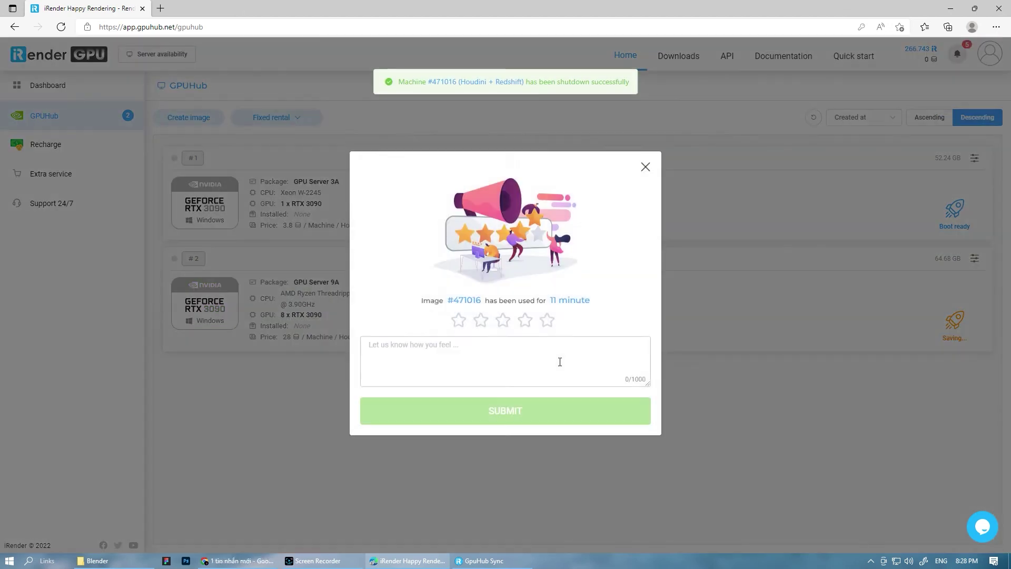
pyautogui.click(645, 154)
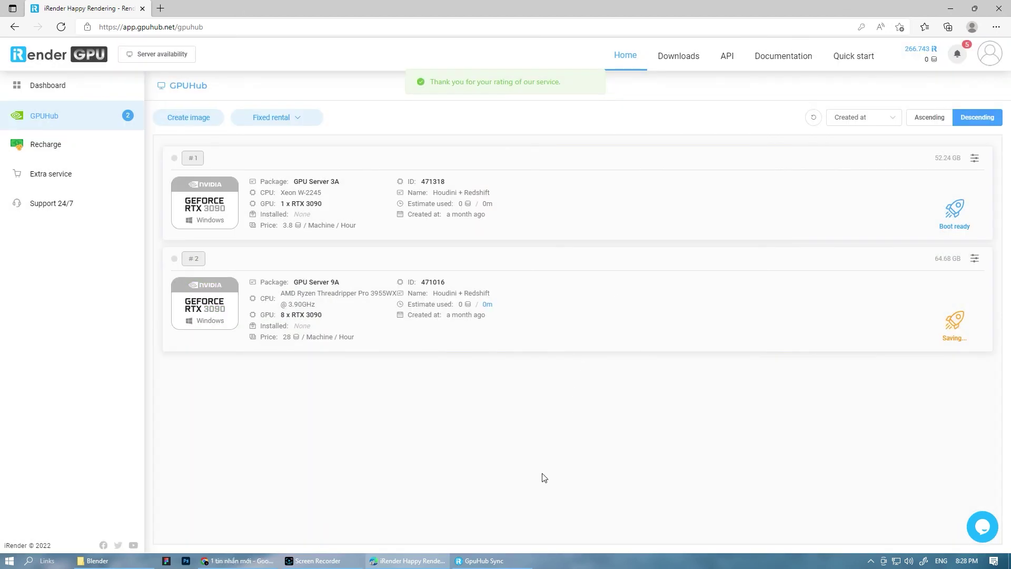
pyautogui.click(478, 560)
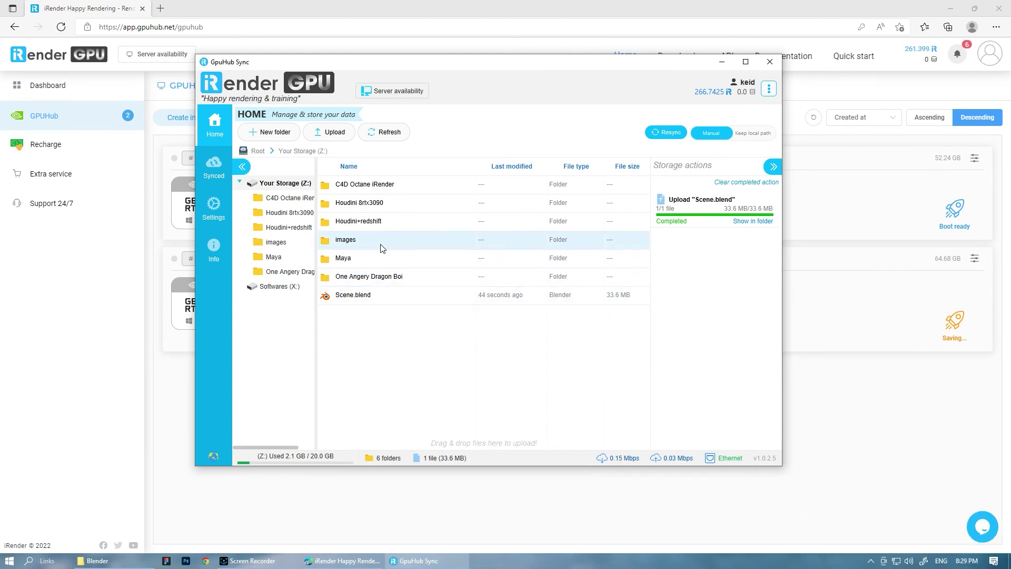
# - Download untitled.png from storage to the Desktop, then minimize GpuHub Sync and the browser
pyautogui.click(385, 132)
pyautogui.rightClick(372, 313)
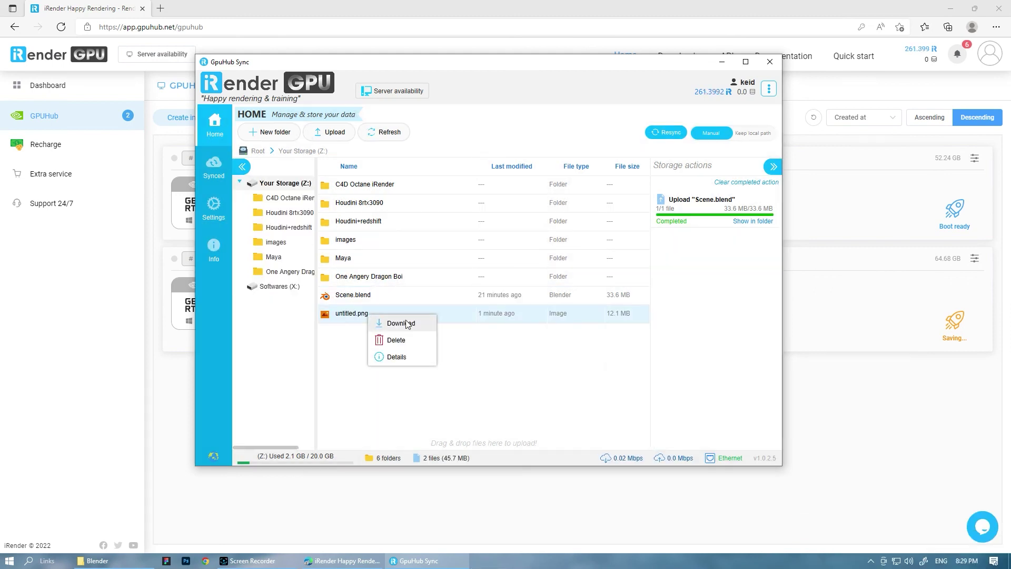
pyautogui.click(407, 323)
pyautogui.click(235, 149)
pyautogui.click(607, 336)
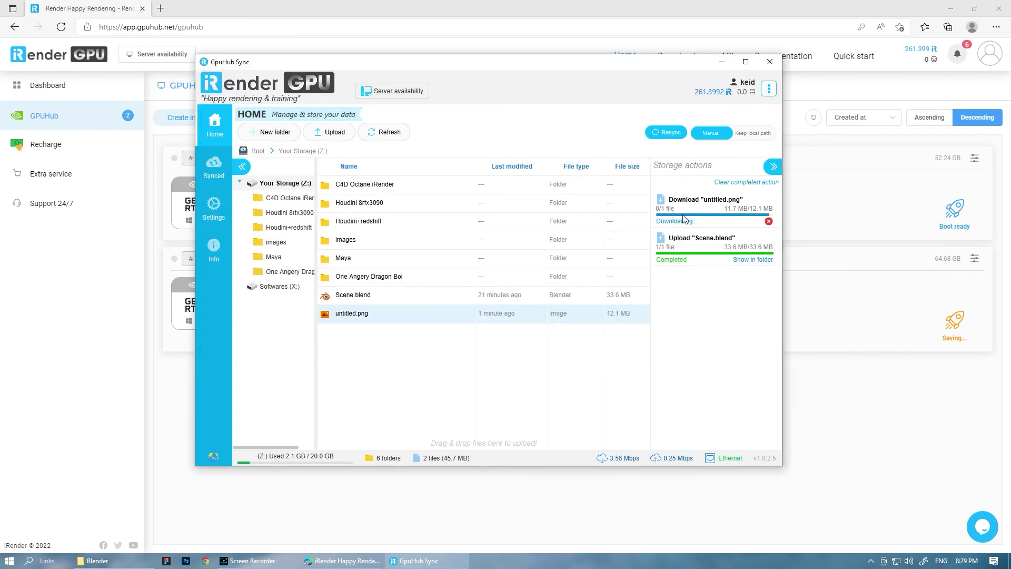
pyautogui.click(722, 62)
pyautogui.click(950, 8)
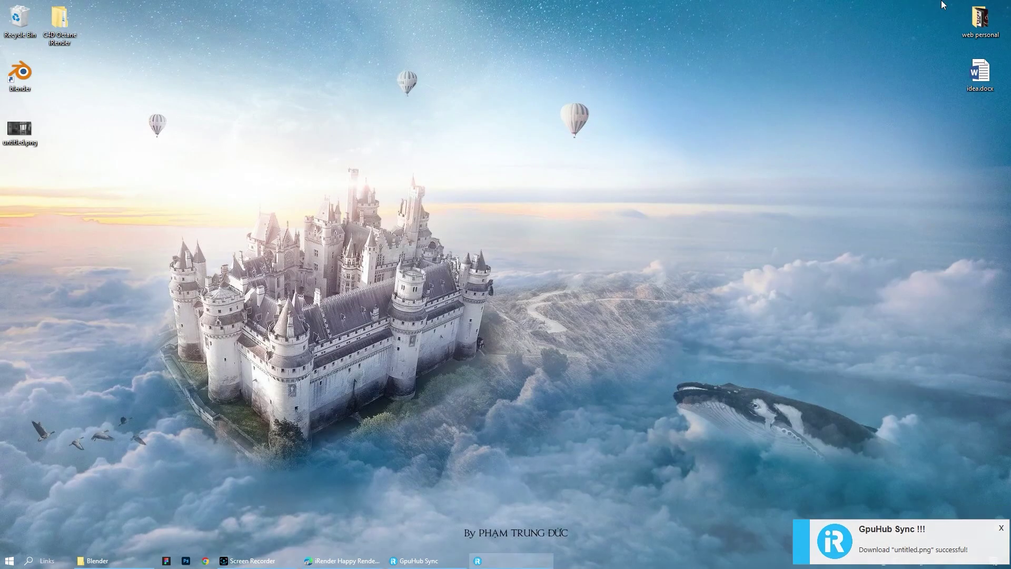